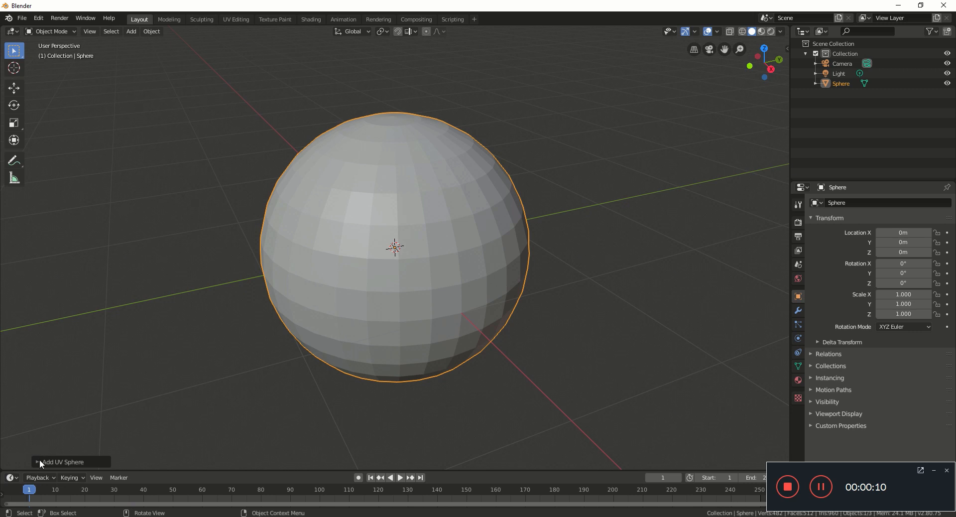
Step: Give the UV sphere 64 segments and 32 rings, then shade it smooth
{"action": "left_click", "coordinate": [141, 350]}
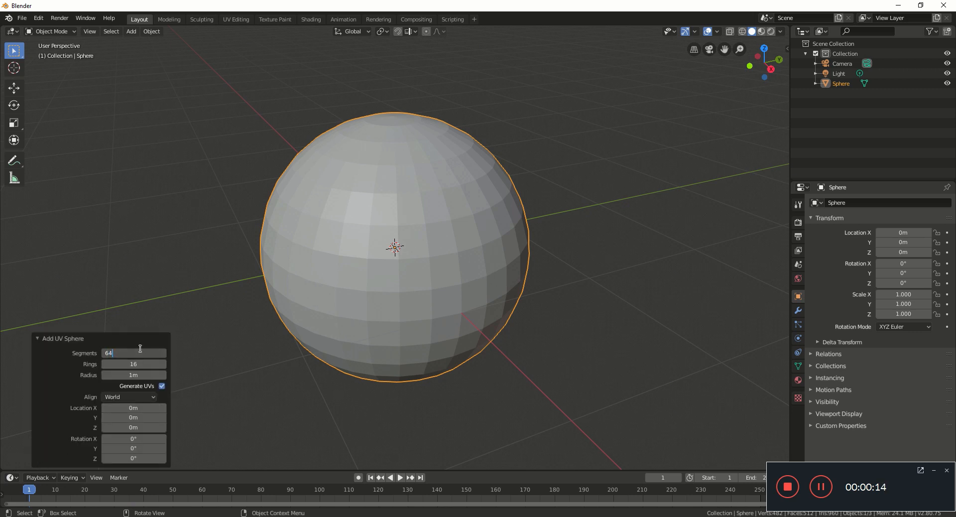
{"action": "key", "text": "Return"}
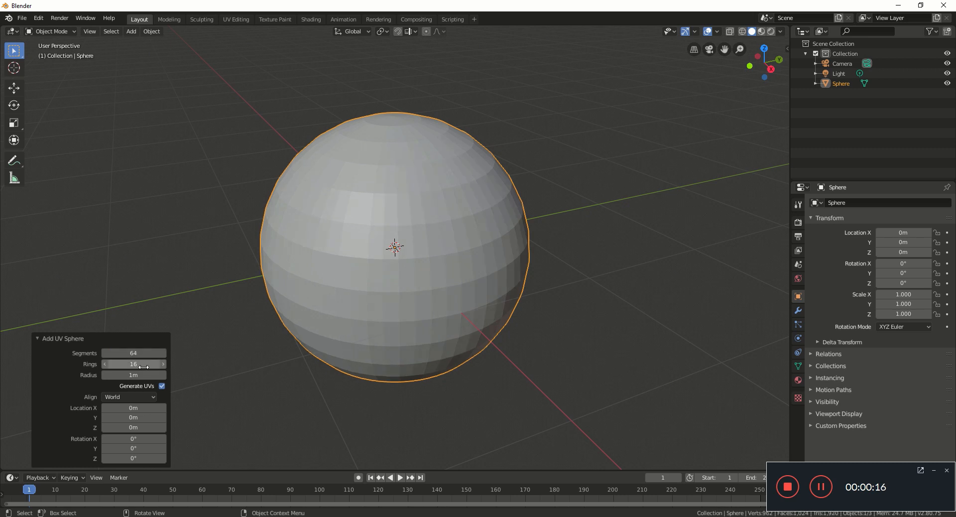
{"action": "left_click", "coordinate": [143, 367]}
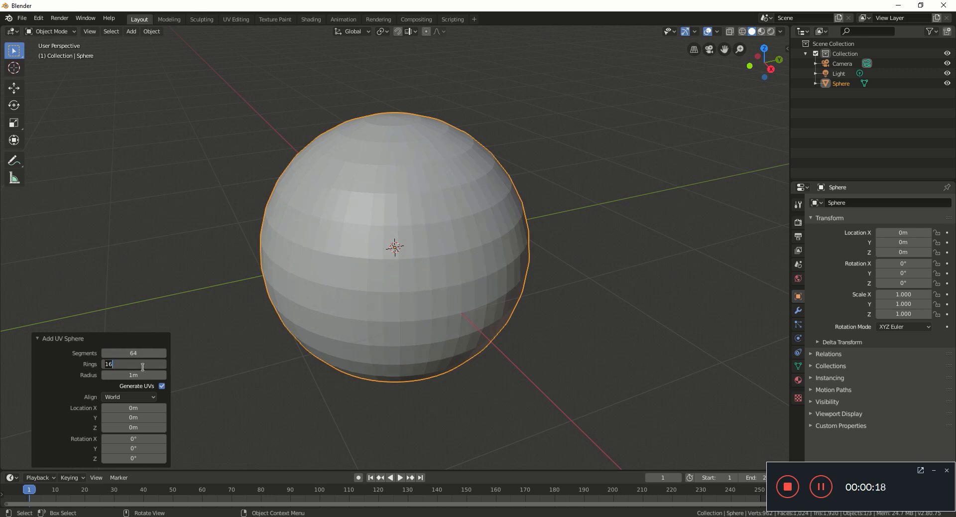
{"action": "type", "text": "32"}
{"action": "key", "text": "Return"}
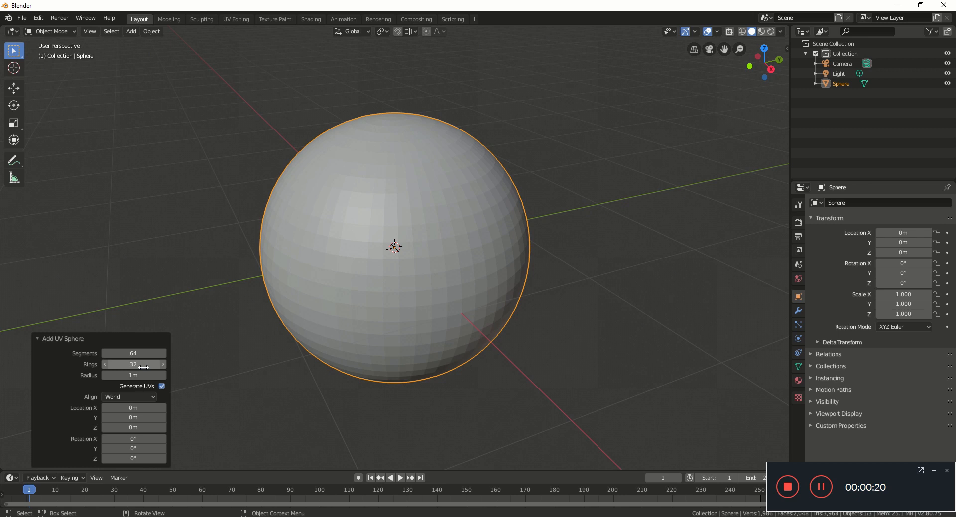
{"action": "right_click", "coordinate": [342, 240]}
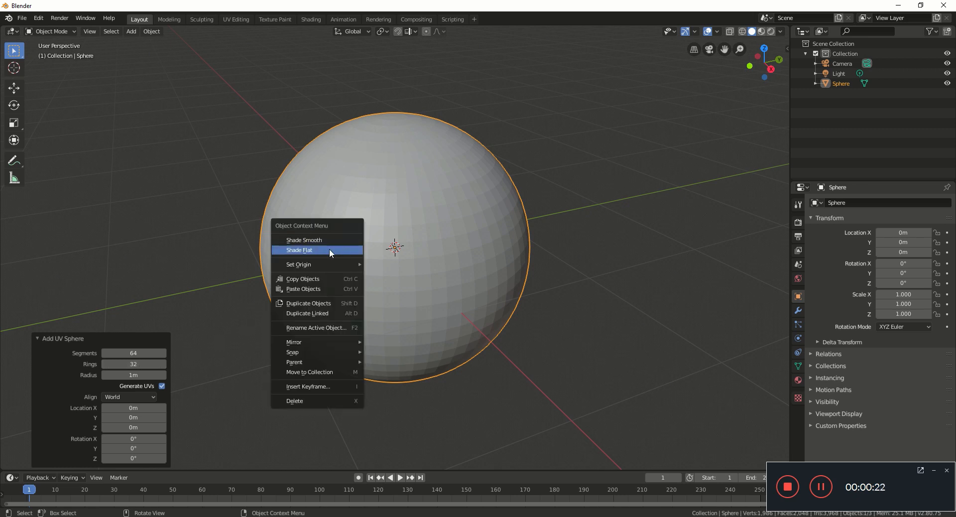
{"action": "left_click", "coordinate": [333, 240]}
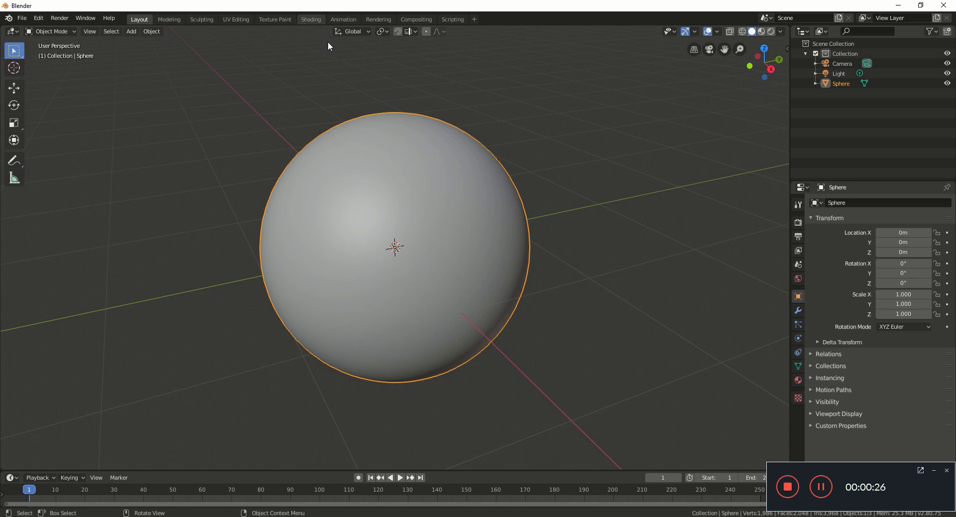
Step: In the Shading workspace, assign a material to the sphere and set its Roughness to 0.65
{"action": "left_click", "coordinate": [308, 20]}
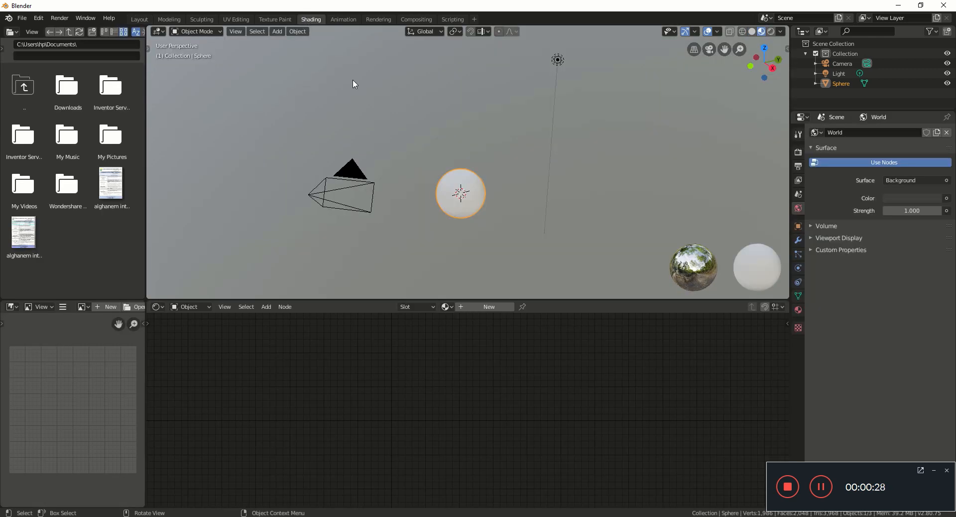
{"action": "left_click", "coordinate": [445, 307]}
{"action": "left_click", "coordinate": [451, 322]}
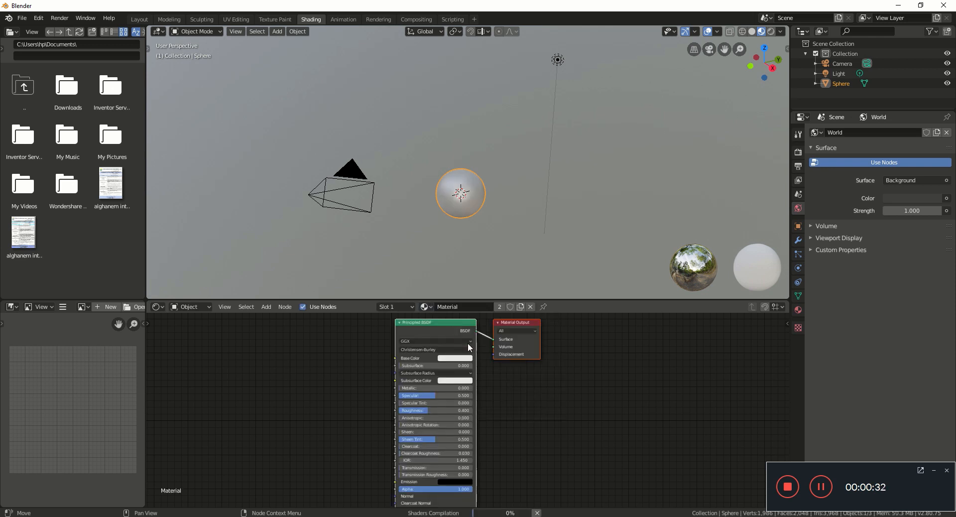
{"action": "scroll", "coordinate": [451, 413], "scroll_direction": "up", "scroll_amount": 2}
{"action": "left_click", "coordinate": [455, 409]}
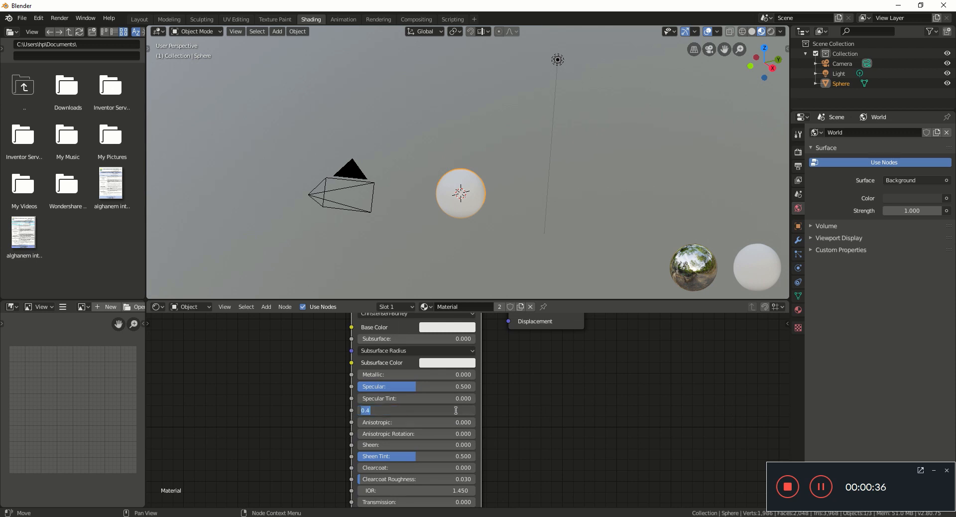
{"action": "type", "text": "0.65"}
{"action": "key", "text": "Return"}
Step: Add an Image Texture node left of the Principled BSDF and move Material Output further right
{"action": "scroll", "coordinate": [438, 408], "scroll_direction": "down", "scroll_amount": 2}
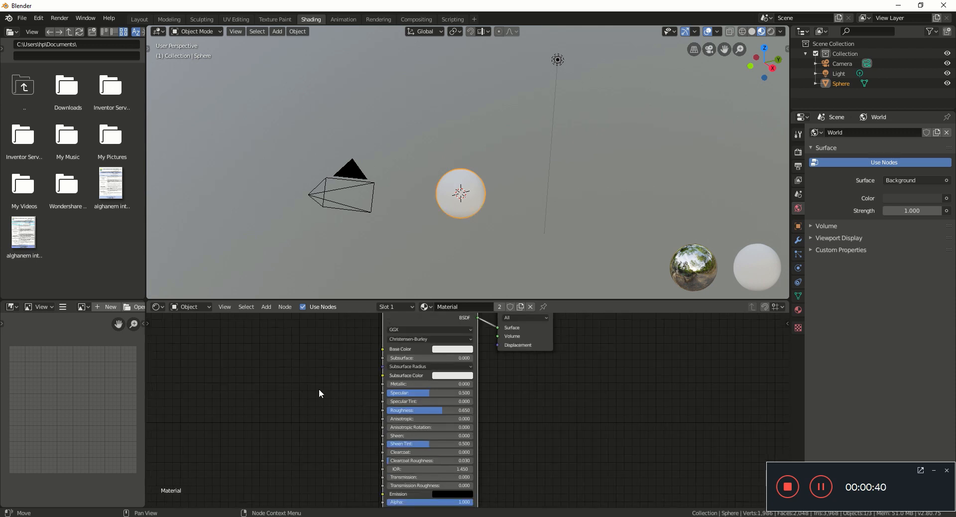
{"action": "scroll", "coordinate": [324, 383], "scroll_direction": "down", "scroll_amount": 2}
{"action": "key", "text": "shift+a"}
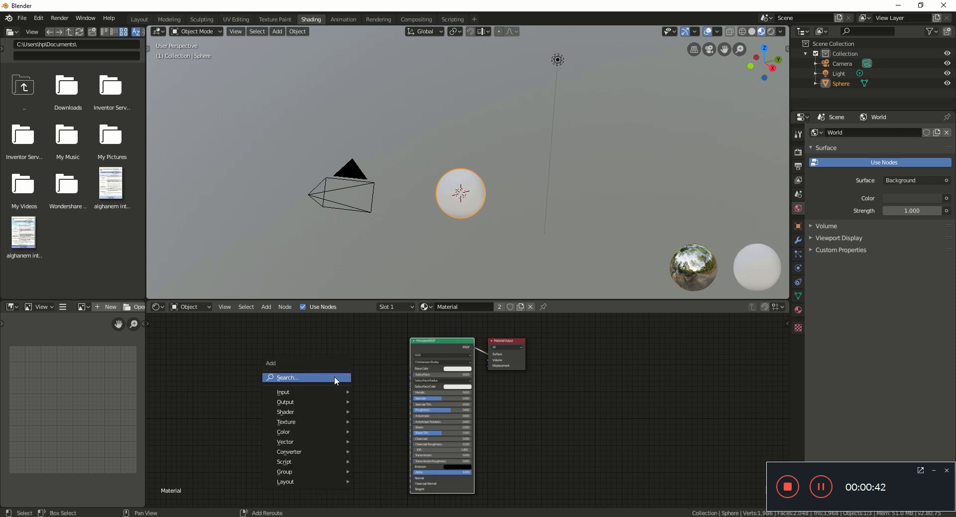
{"action": "left_click", "coordinate": [334, 377]}
{"action": "type", "text": "IMAGE"}
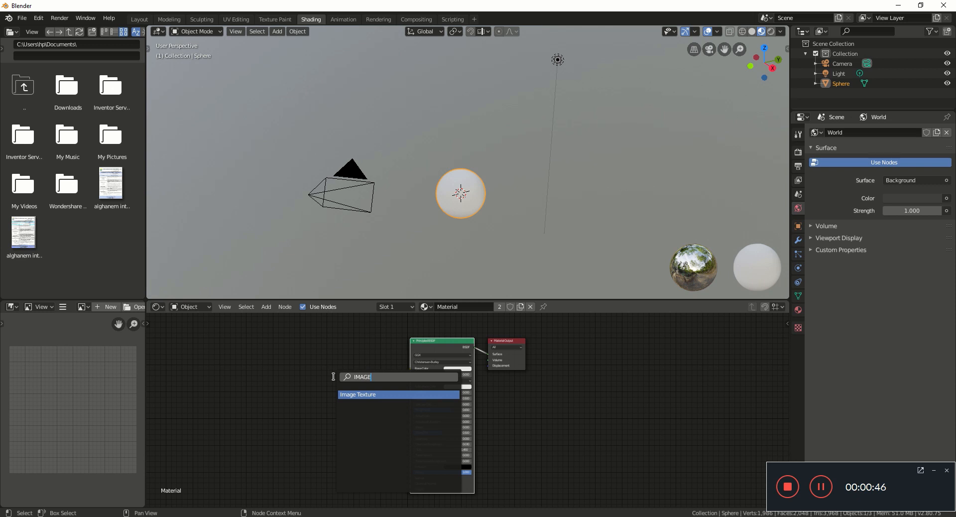
{"action": "key", "text": "Return"}
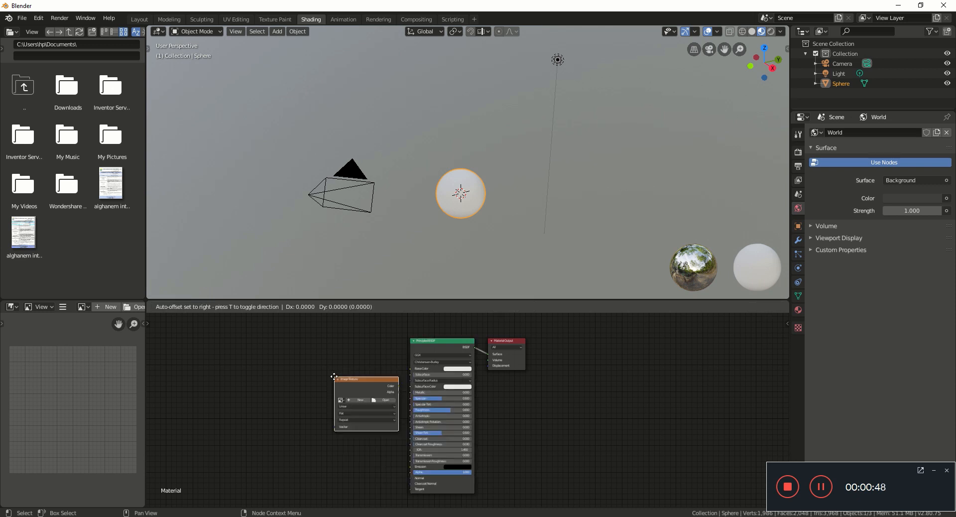
{"action": "left_click", "coordinate": [309, 378]}
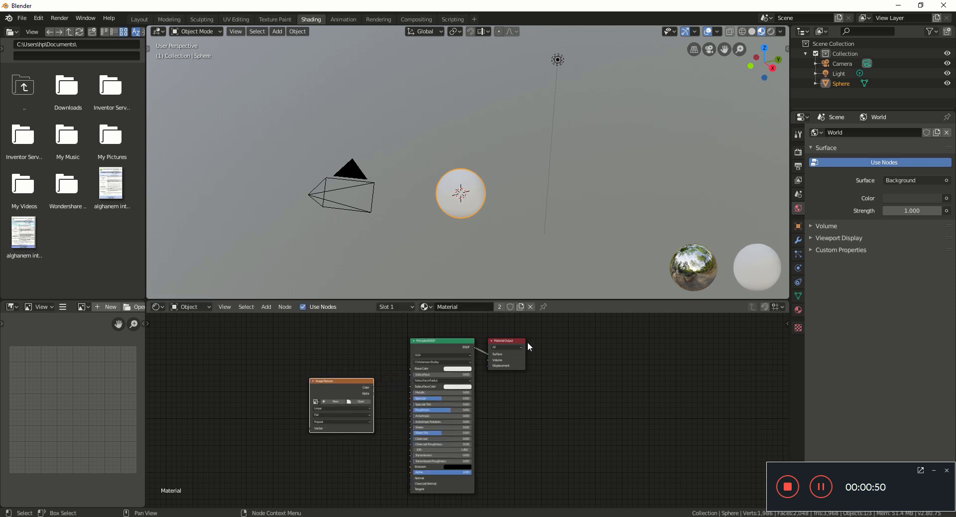
{"action": "left_click_drag", "start_coordinate": [521, 339], "coordinate": [653, 326]}
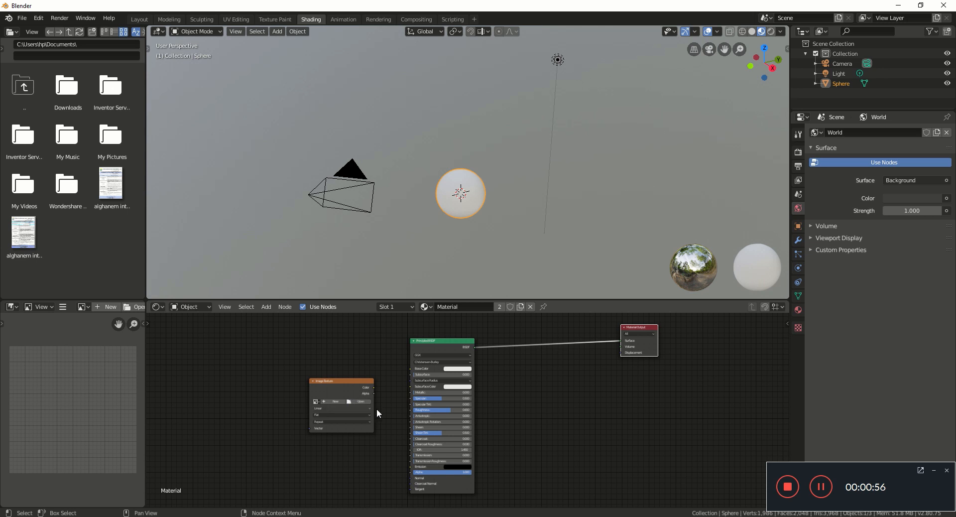
{"action": "scroll", "coordinate": [536, 424], "scroll_direction": "up", "scroll_amount": 3}
{"action": "middle_click_drag", "start_coordinate": [521, 429], "coordinate": [455, 455]}
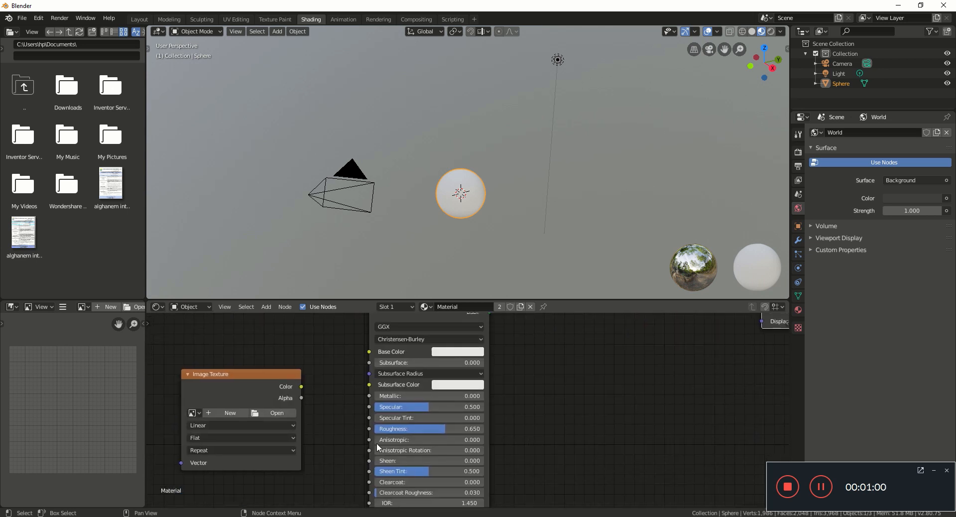
Step: Duplicate the Image Texture node and place the copy right of the shader node
{"action": "left_click", "coordinate": [237, 377]}
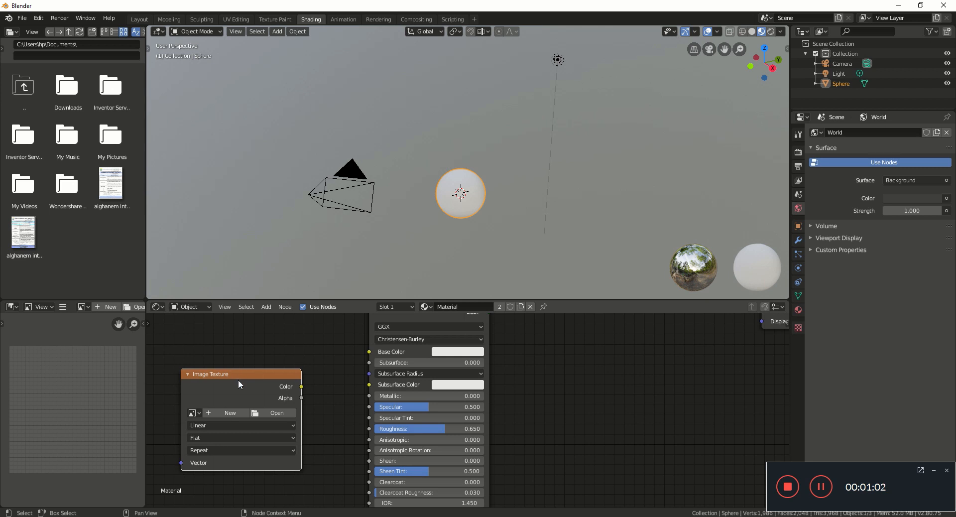
{"action": "key", "text": "shift+d"}
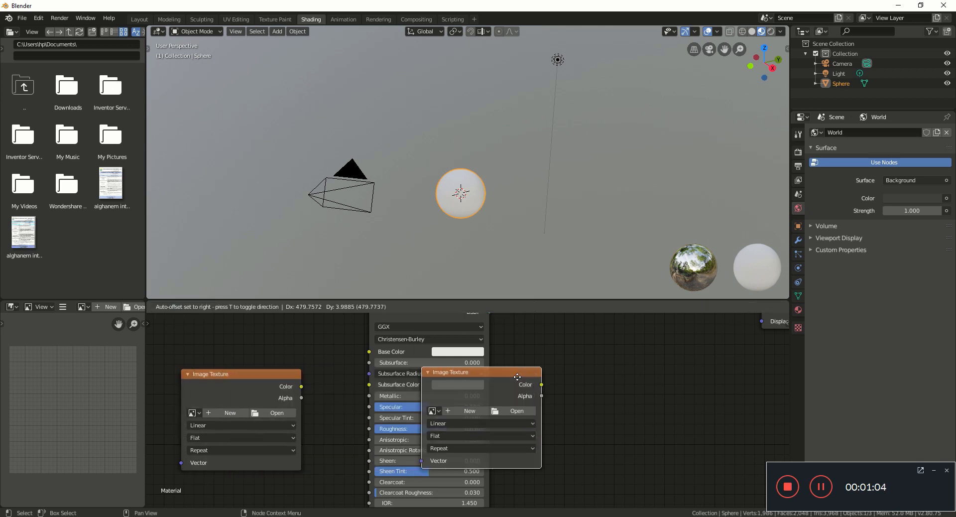
{"action": "left_click", "coordinate": [587, 384]}
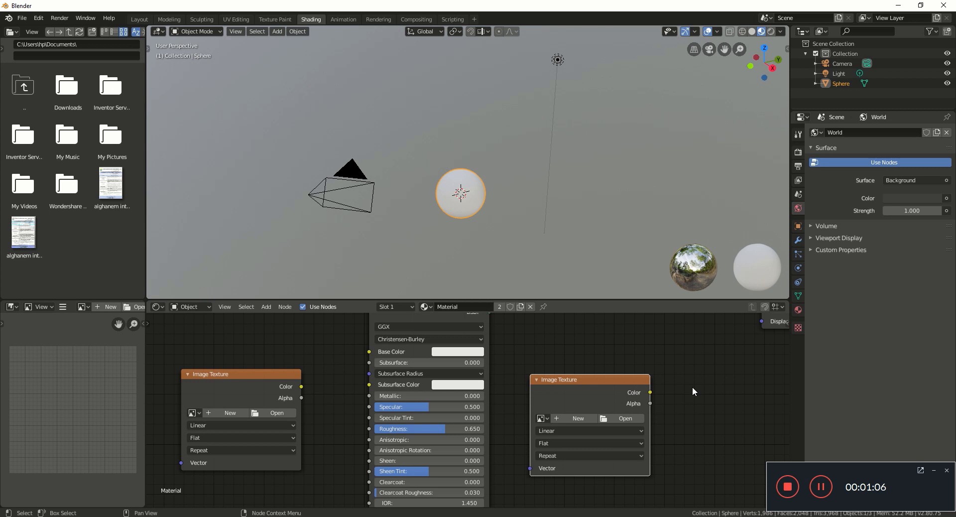
{"action": "scroll", "coordinate": [692, 386], "scroll_direction": "down", "scroll_amount": 1}
{"action": "middle_click_drag", "start_coordinate": [692, 387], "coordinate": [643, 391]}
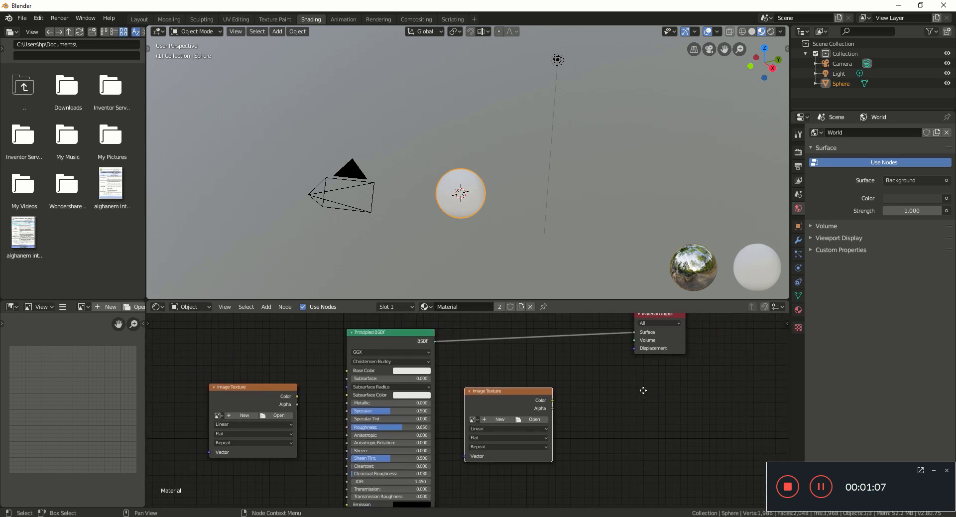
Step: Load lroc_color_poles_4k.tif from the Desktop into the first Image Texture node
{"action": "left_click", "coordinate": [269, 413]}
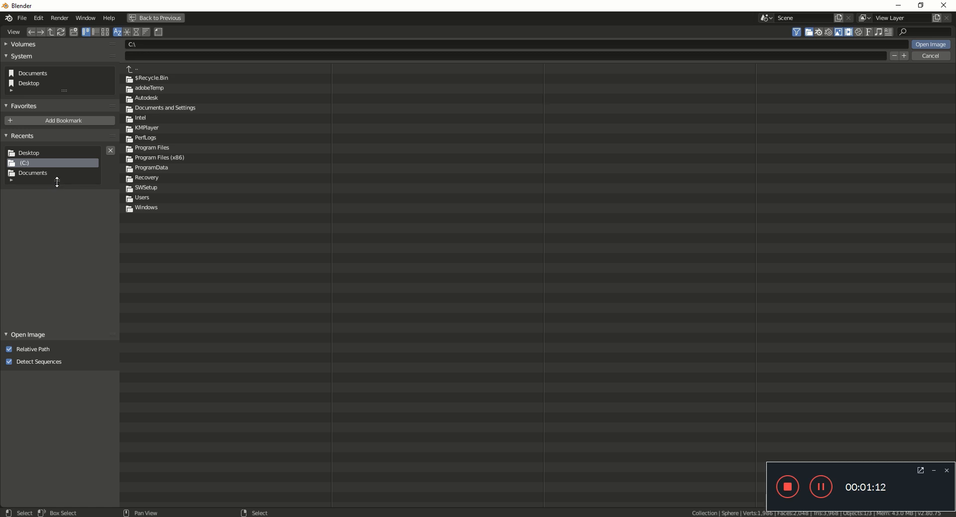
{"action": "left_click_drag", "start_coordinate": [58, 180], "coordinate": [59, 221]}
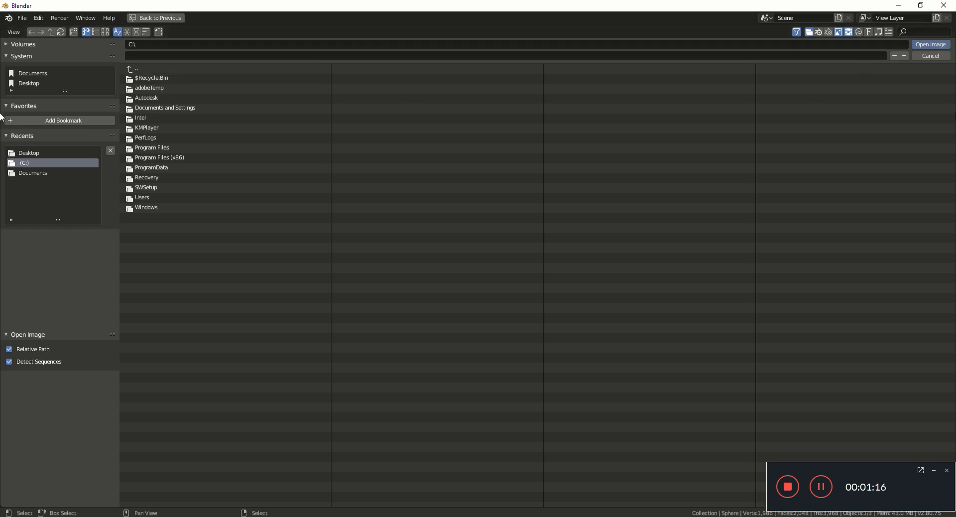
{"action": "left_click", "coordinate": [927, 58]}
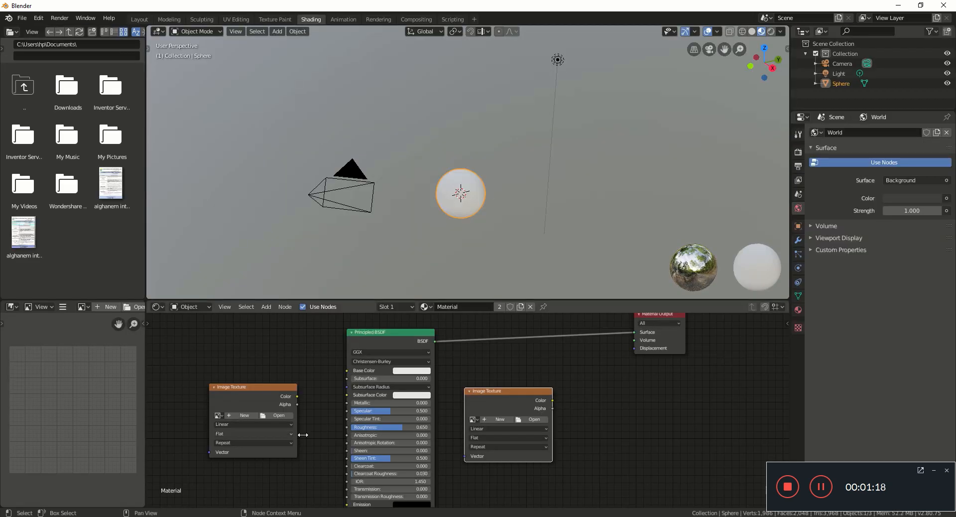
{"action": "left_click", "coordinate": [246, 414]}
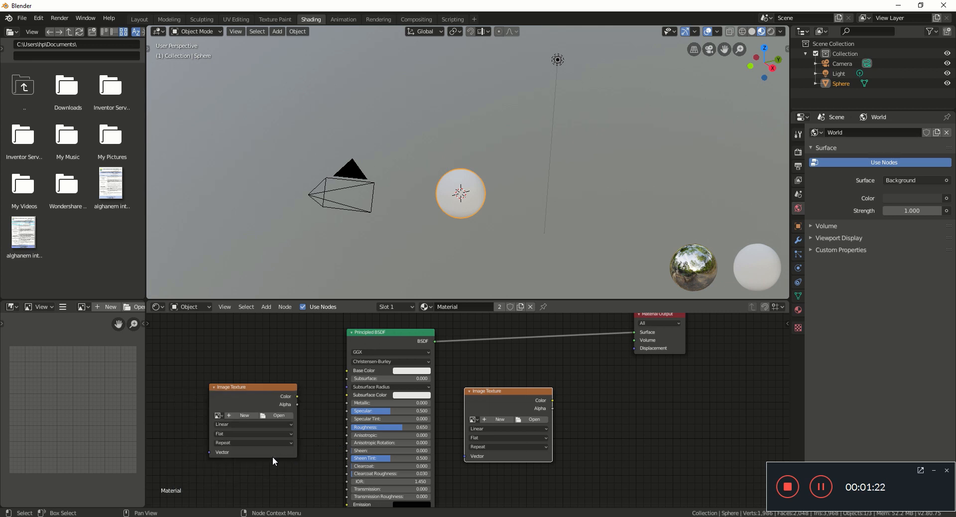
{"action": "scroll", "coordinate": [262, 459], "scroll_direction": "up", "scroll_amount": 5}
{"action": "middle_click_drag", "start_coordinate": [261, 459], "coordinate": [470, 437]}
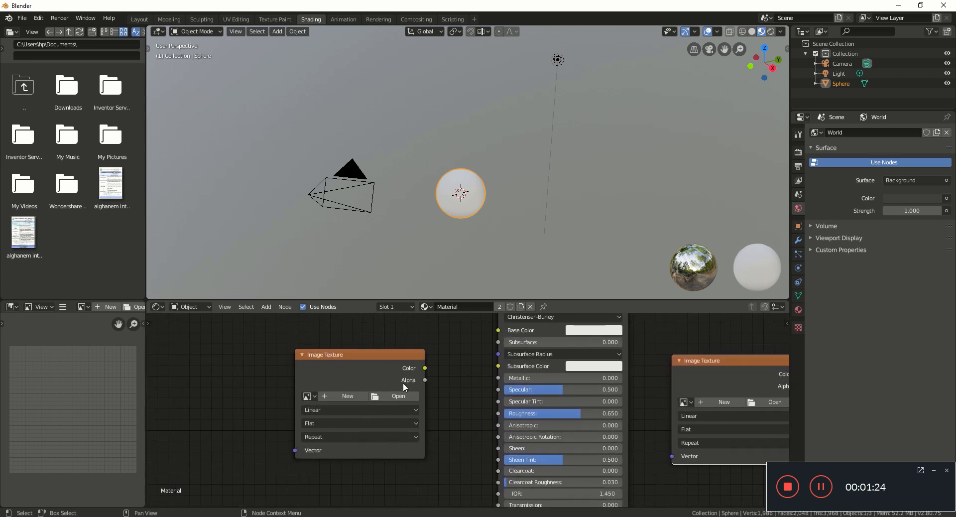
{"action": "left_click", "coordinate": [380, 395]}
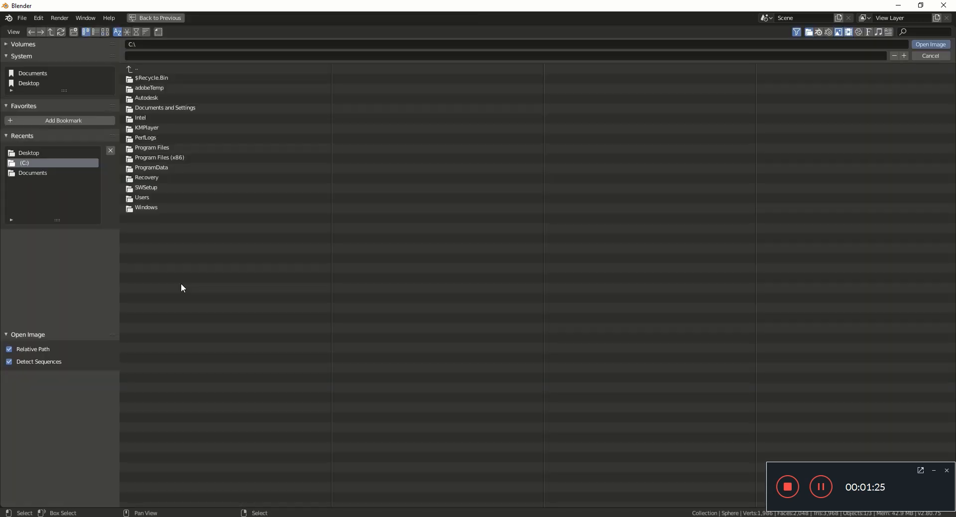
{"action": "left_click", "coordinate": [49, 151]}
{"action": "left_click", "coordinate": [163, 97]}
{"action": "double_click", "coordinate": [163, 98]}
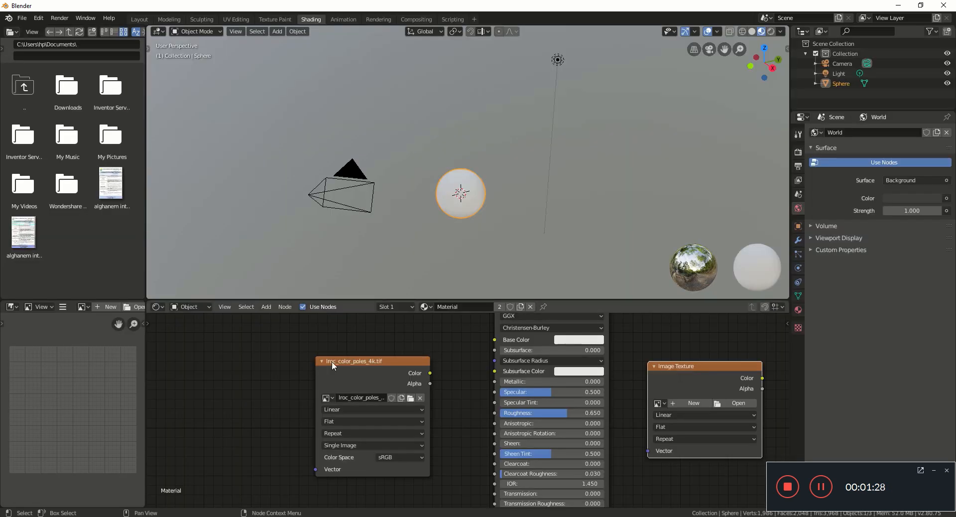
Step: Link the moon image's Color output to the Principled BSDF's Base Color
{"action": "middle_click_drag", "start_coordinate": [485, 339], "coordinate": [364, 356]}
{"action": "left_click_drag", "start_coordinate": [308, 366], "coordinate": [373, 332]}
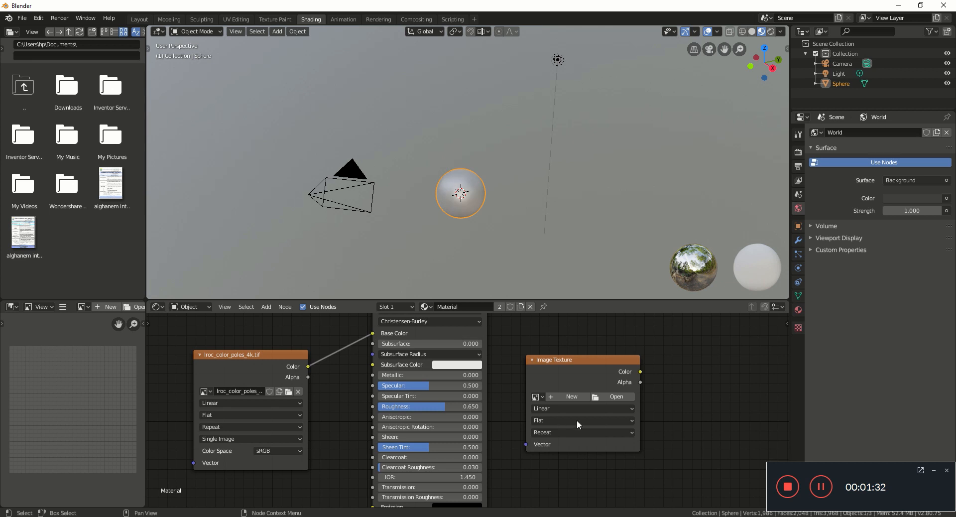
{"action": "middle_click_drag", "start_coordinate": [682, 361], "coordinate": [444, 394]}
Step: Load ldem_16_uint.tif from the Desktop into the second Image Texture node
{"action": "left_click", "coordinate": [415, 415]}
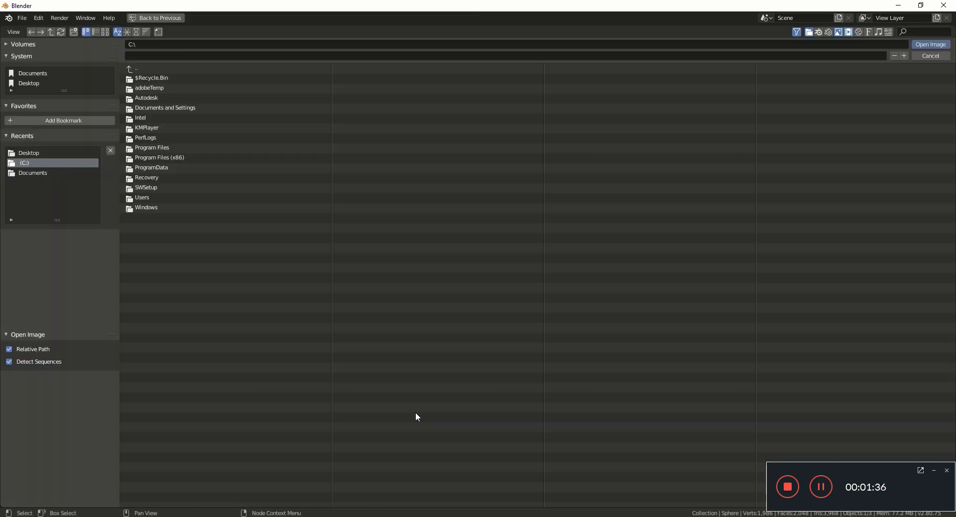
{"action": "left_click", "coordinate": [54, 149]}
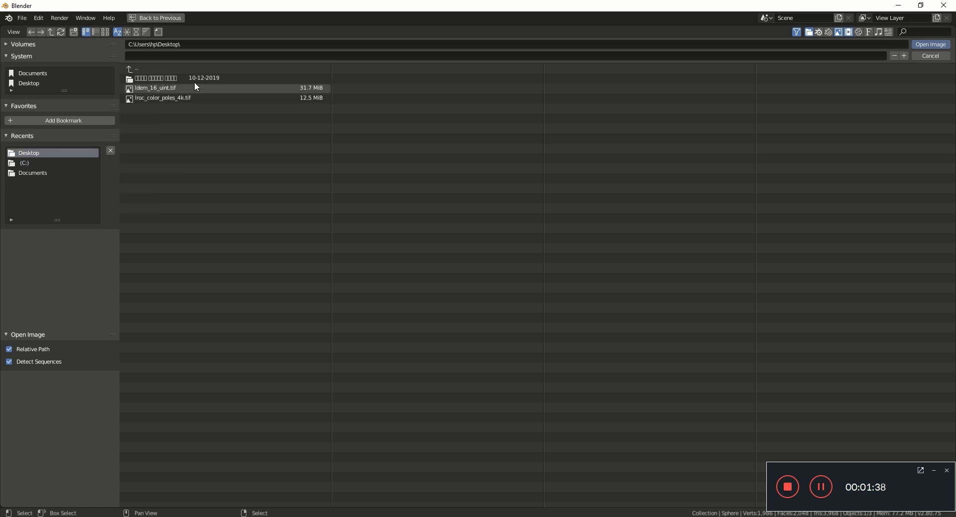
{"action": "left_click", "coordinate": [194, 89]}
{"action": "double_click", "coordinate": [194, 89]}
{"action": "mouse_move", "coordinate": [492, 374]}
{"action": "middle_mouse_down"}
{"action": "mouse_move", "coordinate": [637, 368]}
{"action": "mouse_move", "coordinate": [634, 358]}
{"action": "mouse_move", "coordinate": [569, 384]}
{"action": "mouse_move", "coordinate": [485, 379]}
{"action": "middle_mouse_up"}
{"action": "scroll", "coordinate": [637, 369], "scroll_direction": "down", "scroll_amount": 2}
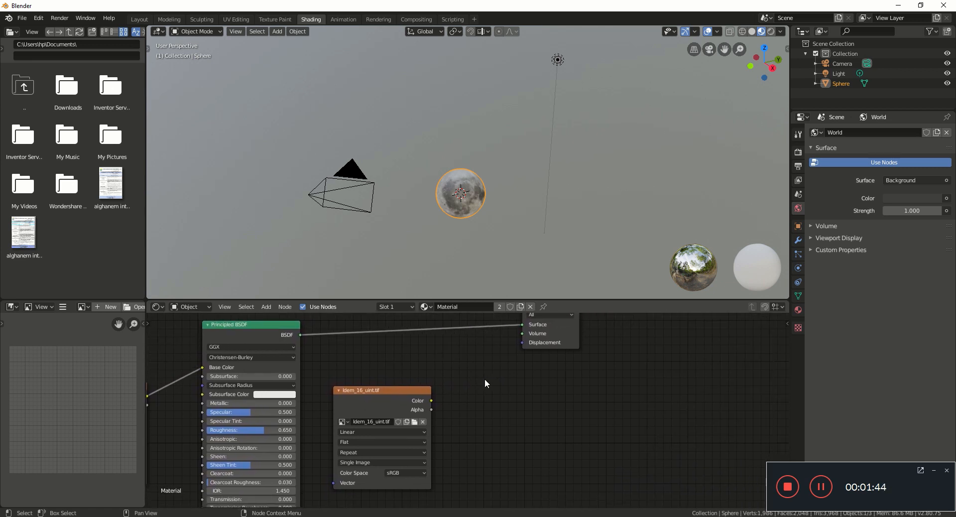
Step: Add a Displacement node beside the height map and move Material Output further right
{"action": "key", "text": "shift+a"}
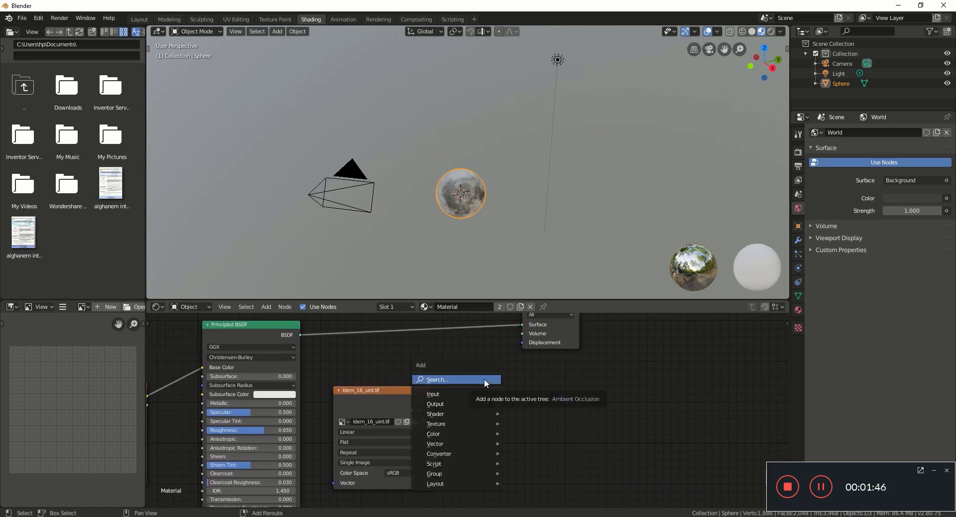
{"action": "left_click", "coordinate": [484, 379]}
{"action": "type", "text": "DIS"}
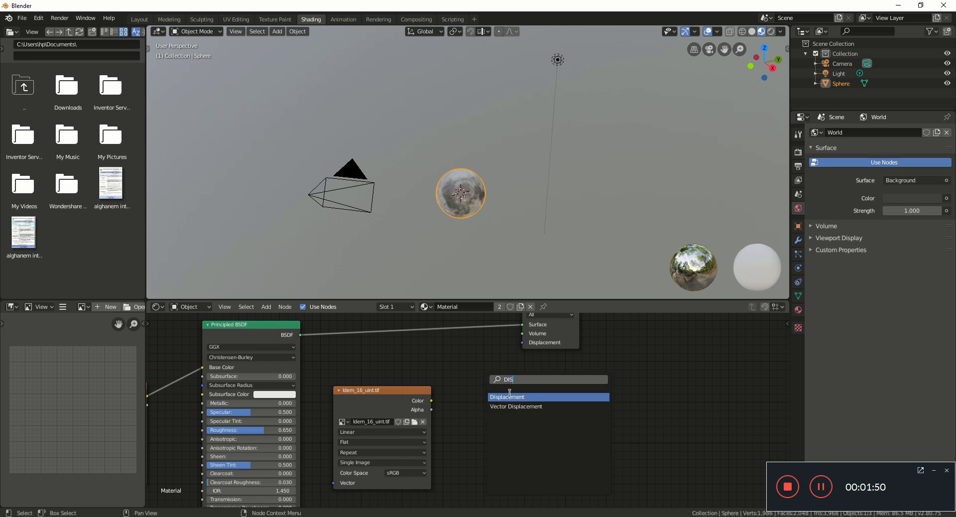
{"action": "left_click", "coordinate": [513, 397]}
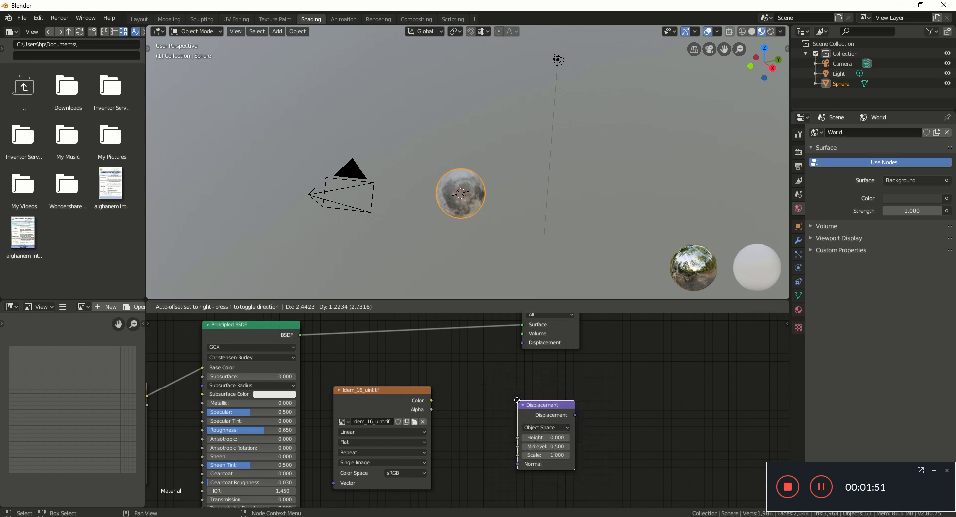
{"action": "left_click", "coordinate": [456, 384]}
{"action": "scroll", "coordinate": [507, 379], "scroll_direction": "down", "scroll_amount": 2}
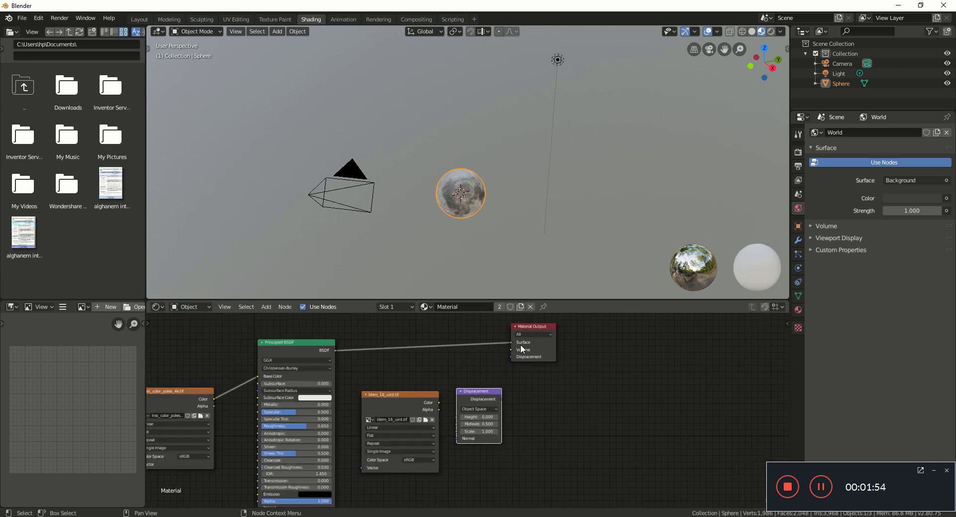
{"action": "left_click_drag", "start_coordinate": [520, 324], "coordinate": [592, 324]}
{"action": "left_click_drag", "start_coordinate": [482, 389], "coordinate": [625, 338]}
{"action": "scroll", "coordinate": [512, 388], "scroll_direction": "up", "scroll_amount": 2}
Step: Connect the ldem_16_uint.tif Color output to the Displacement node's Height input
{"action": "left_click_drag", "start_coordinate": [429, 401], "coordinate": [477, 395]}
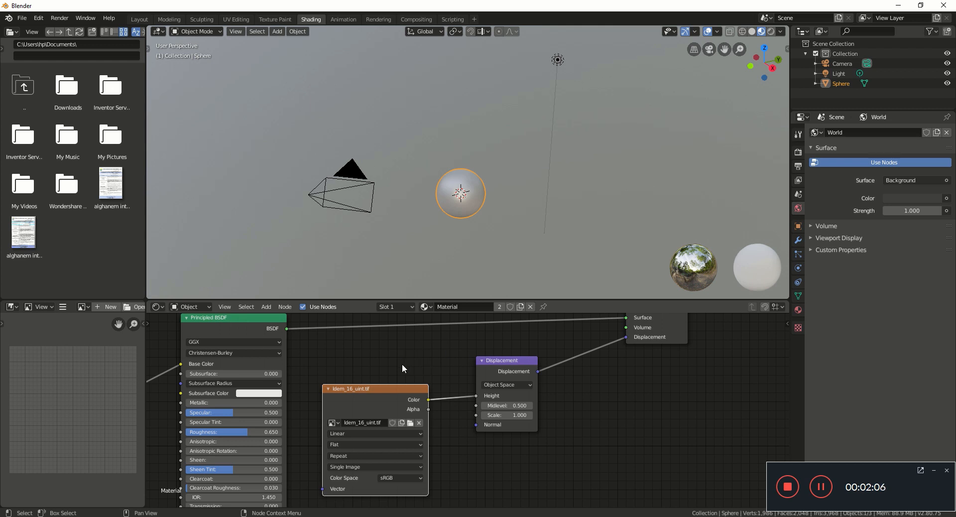
{"action": "scroll", "coordinate": [402, 369], "scroll_direction": "down", "scroll_amount": 2}
{"action": "middle_click_drag", "start_coordinate": [402, 368], "coordinate": [543, 334]}
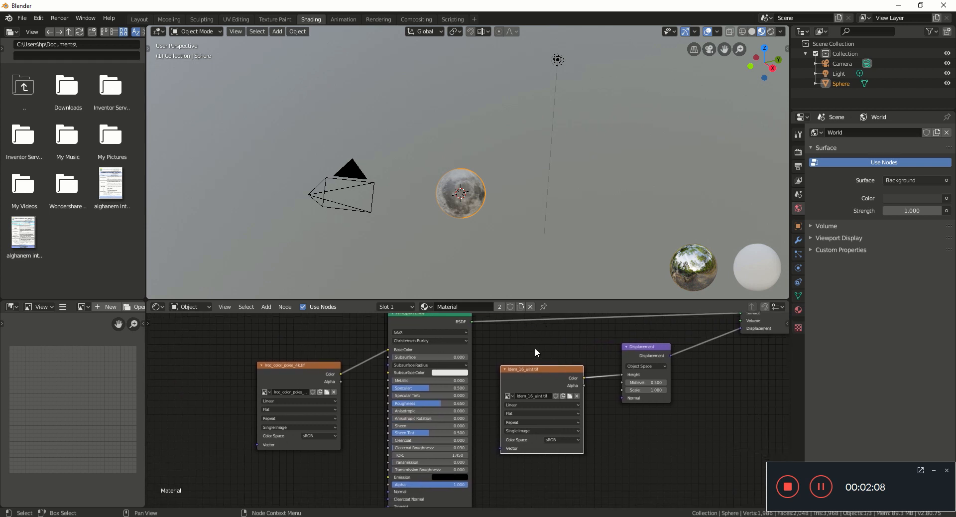
{"action": "left_click_drag", "start_coordinate": [621, 375], "coordinate": [593, 374]}
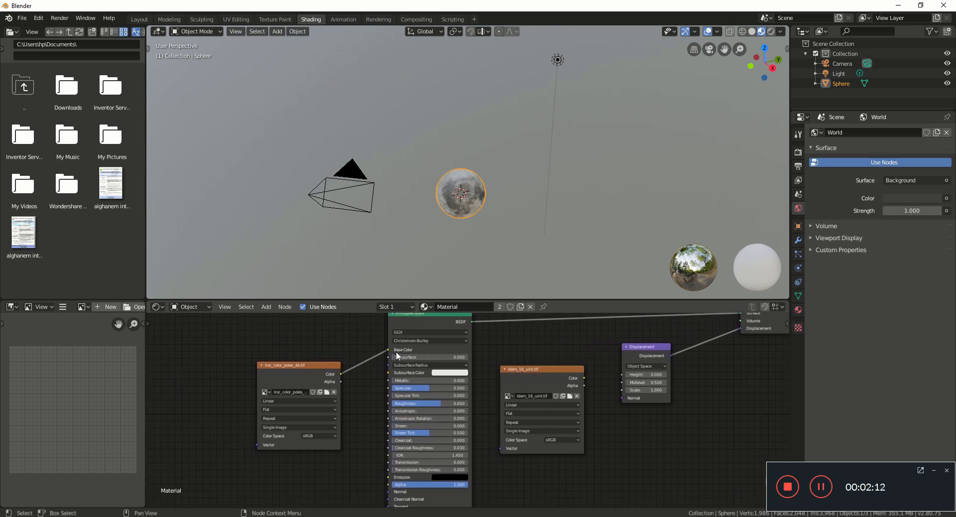
{"action": "left_click_drag", "start_coordinate": [387, 348], "coordinate": [581, 340]}
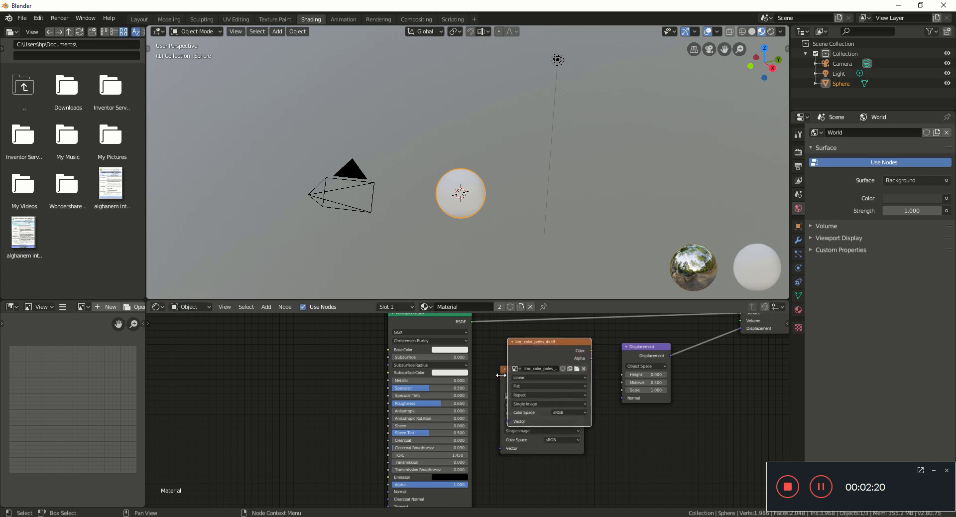
{"action": "left_click_drag", "start_coordinate": [499, 379], "coordinate": [417, 350]}
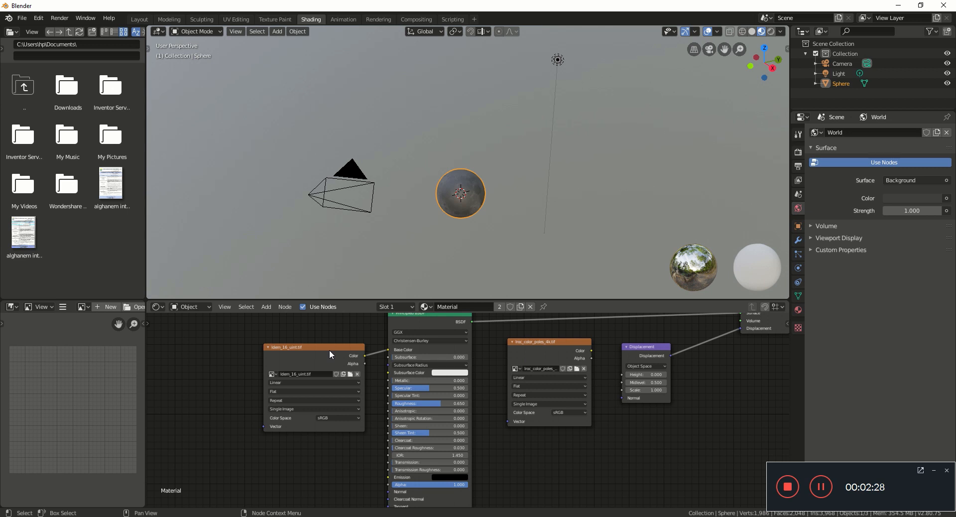
{"action": "key", "text": "ctrl+z"}
{"action": "key", "text": "ctrl+z"}
{"action": "key", "text": "ctrl+z"}
{"action": "key", "text": "ctrl+z"}
{"action": "key", "text": "ctrl+z"}
{"action": "key", "text": "ctrl+z"}
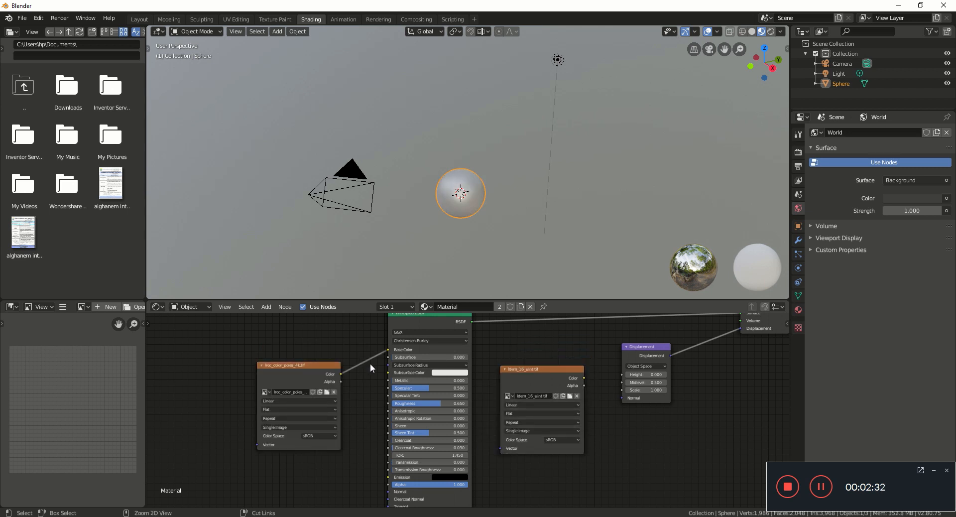
{"action": "key", "text": "ctrl+z"}
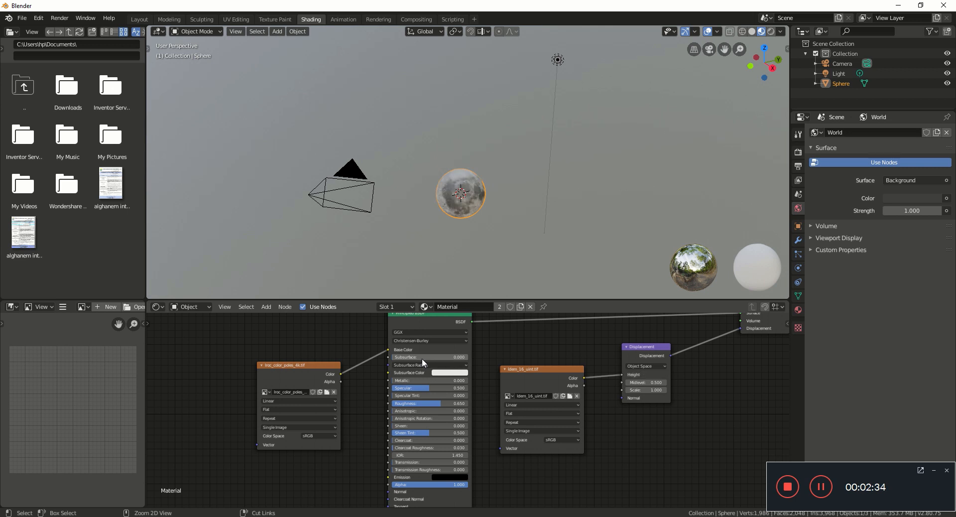
Step: Add a Subdivision Surface modifier to the moon sphere (1 viewport, 2 render levels)
{"action": "scroll", "coordinate": [454, 260], "scroll_direction": "up", "scroll_amount": 8}
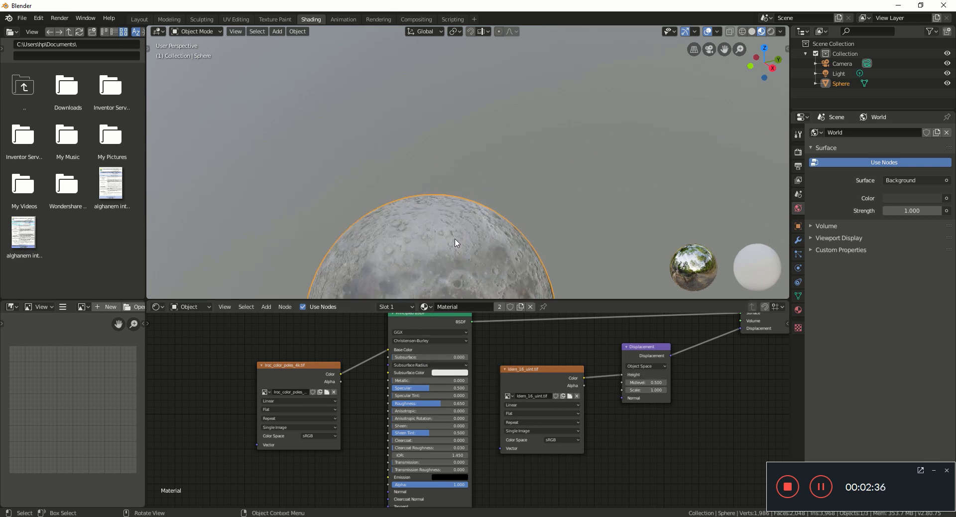
{"action": "scroll", "coordinate": [504, 146], "scroll_direction": "up", "scroll_amount": 5}
{"action": "scroll", "coordinate": [511, 213], "scroll_direction": "down", "scroll_amount": 3}
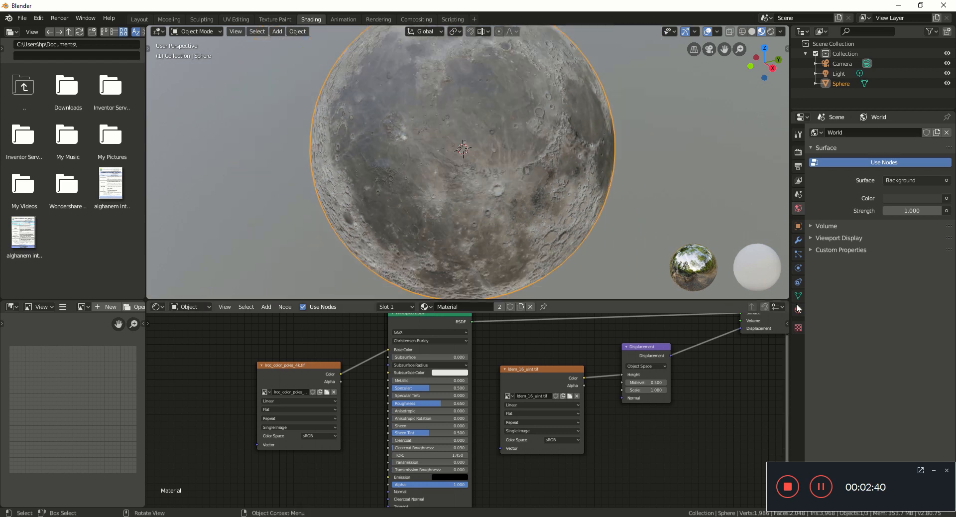
{"action": "left_click", "coordinate": [798, 180]}
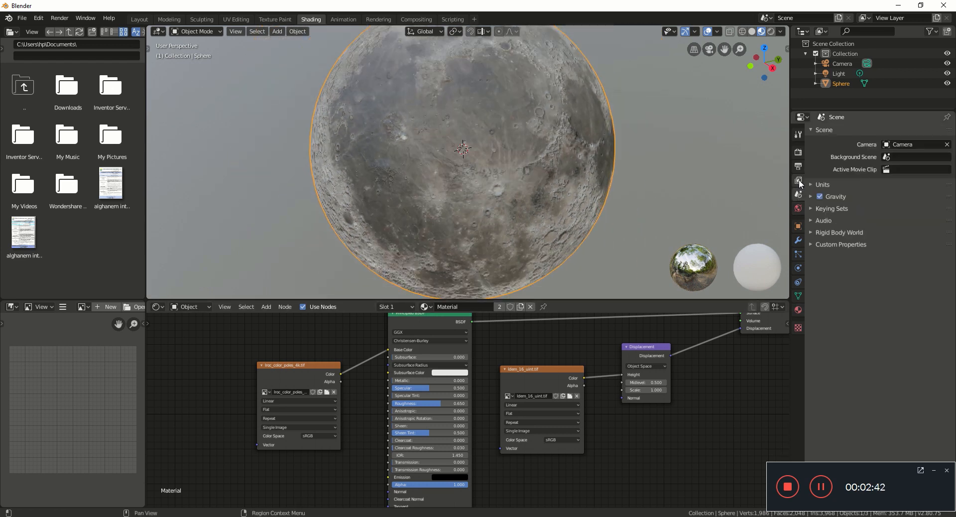
{"action": "left_click", "coordinate": [799, 226]}
{"action": "left_click", "coordinate": [798, 239]}
{"action": "left_click", "coordinate": [846, 133]}
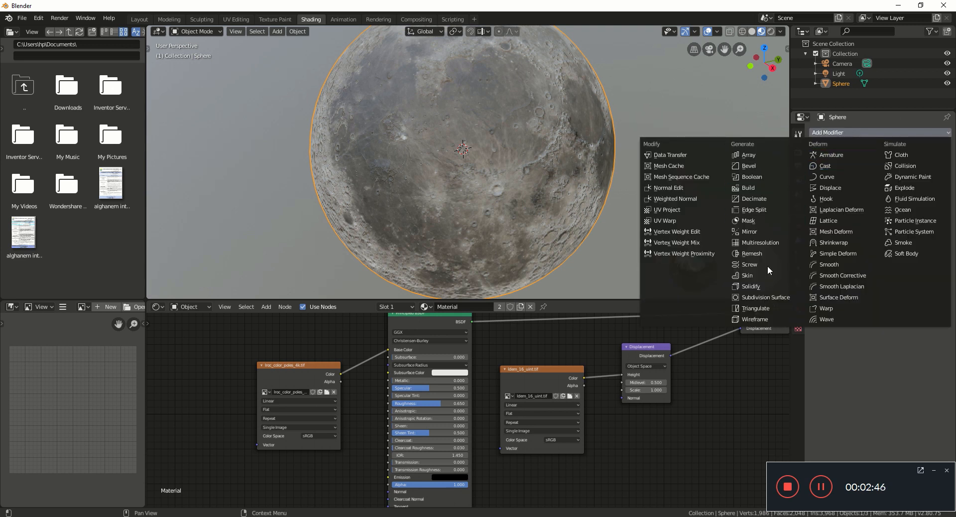
{"action": "left_click", "coordinate": [762, 297]}
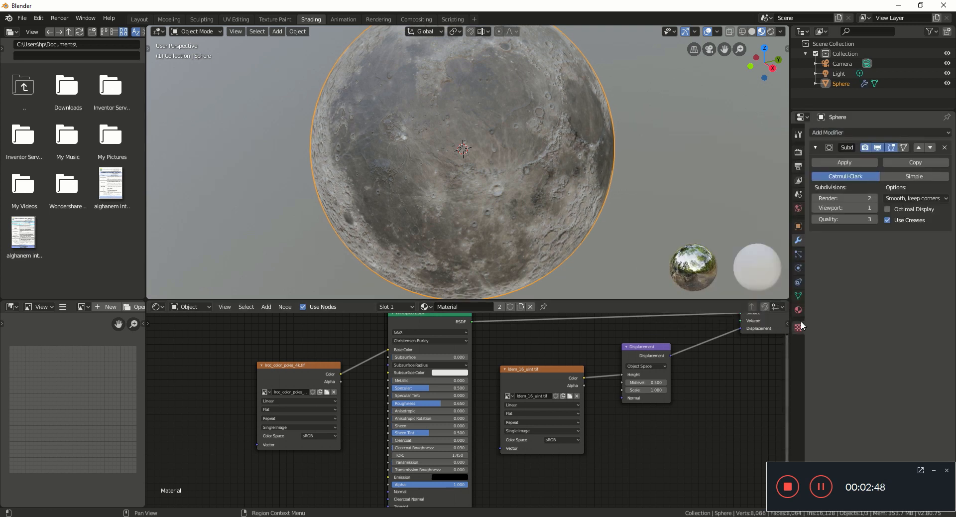
{"action": "left_click", "coordinate": [798, 309]}
{"action": "scroll", "coordinate": [870, 303], "scroll_direction": "down", "scroll_amount": 8}
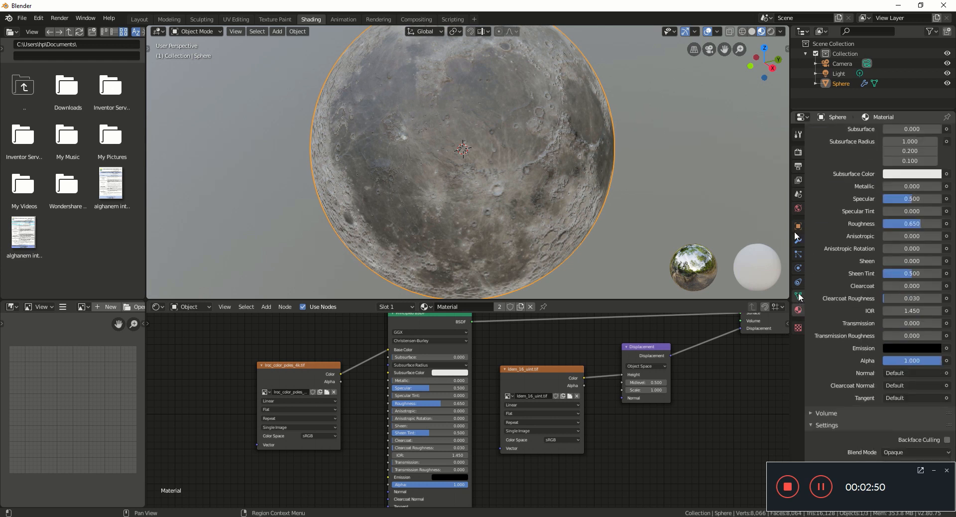
Step: Switch the render engine to Cycles with GPU Compute as the device
{"action": "left_click", "coordinate": [798, 153]}
{"action": "left_click", "coordinate": [895, 133]}
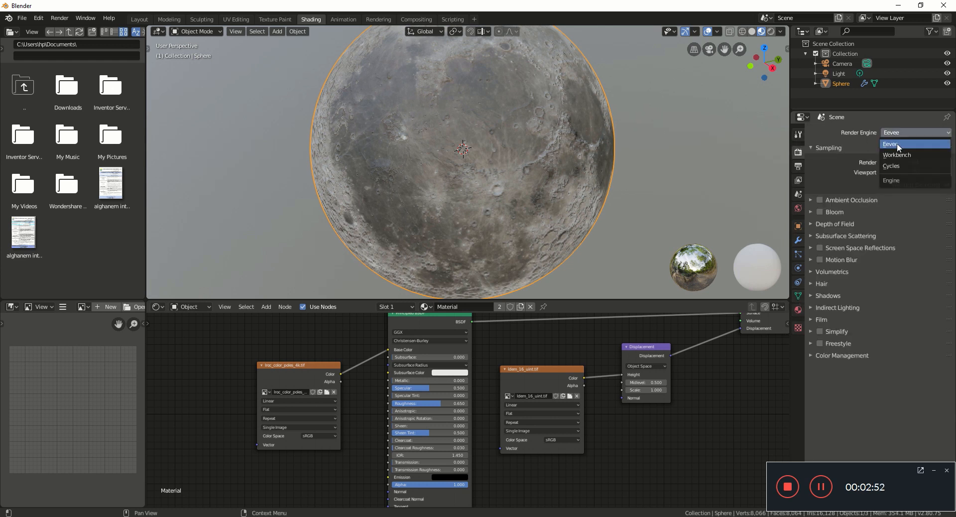
{"action": "left_click", "coordinate": [898, 161]}
{"action": "left_click", "coordinate": [903, 158]}
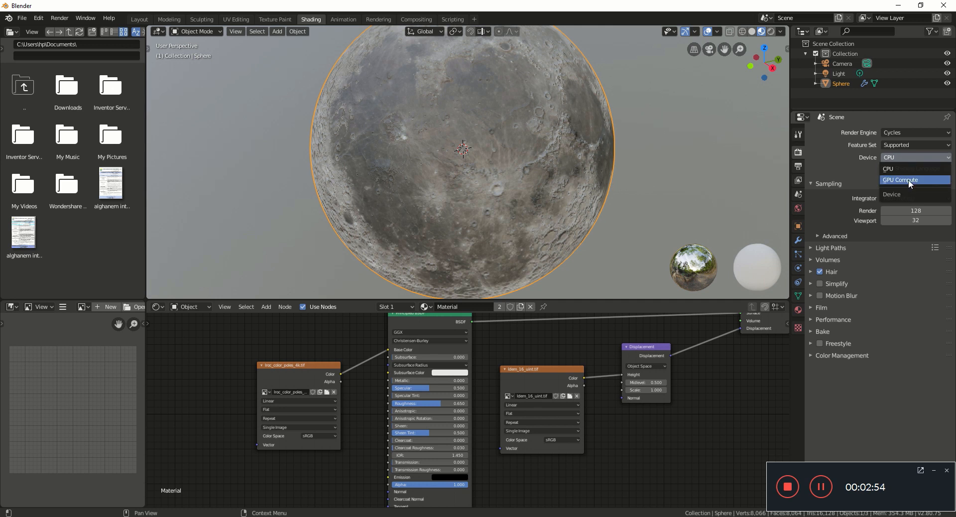
{"action": "left_click", "coordinate": [907, 180]}
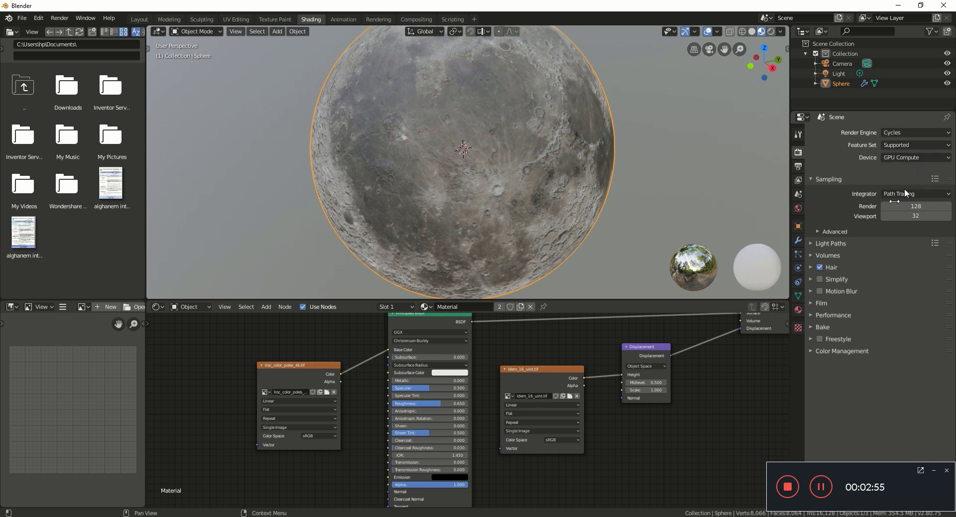
{"action": "left_click", "coordinate": [798, 297]}
{"action": "left_click", "coordinate": [798, 308]}
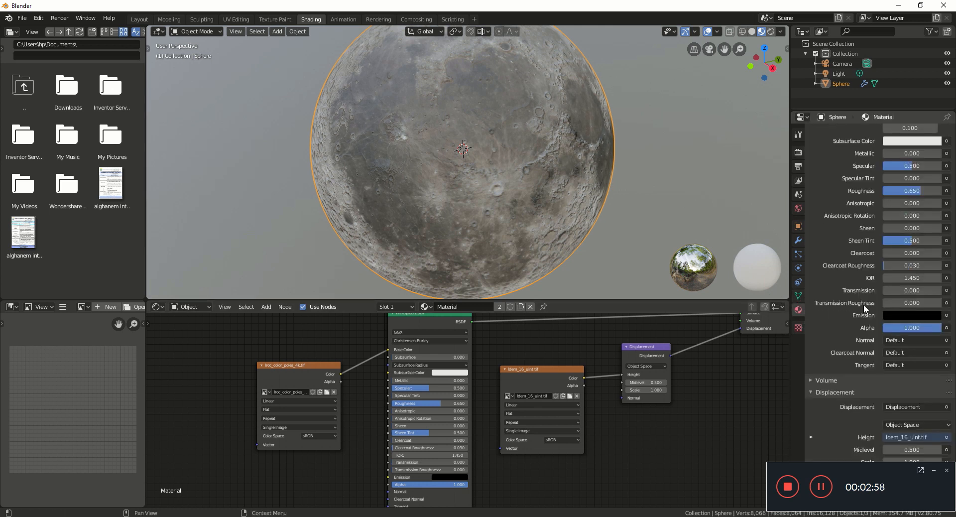
{"action": "left_click", "coordinate": [934, 471]}
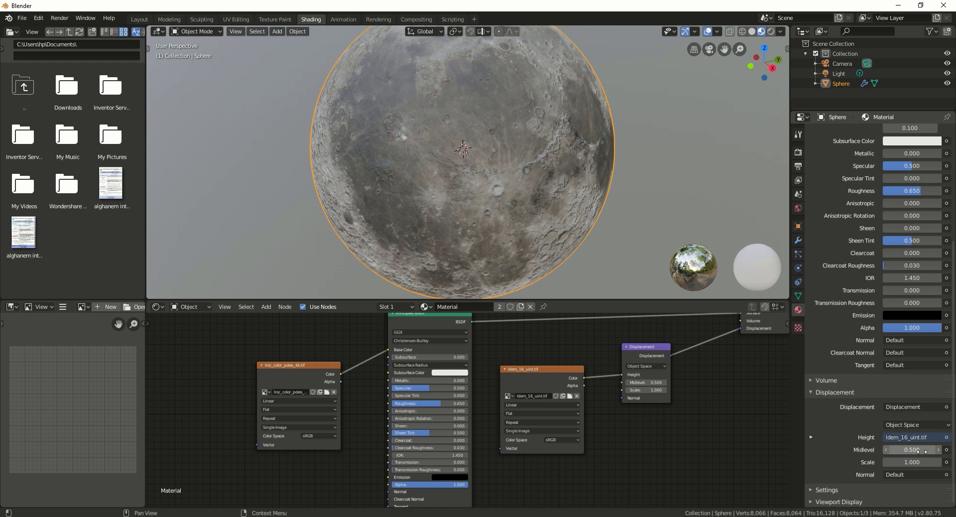
{"action": "scroll", "coordinate": [900, 447], "scroll_direction": "up", "scroll_amount": 7}
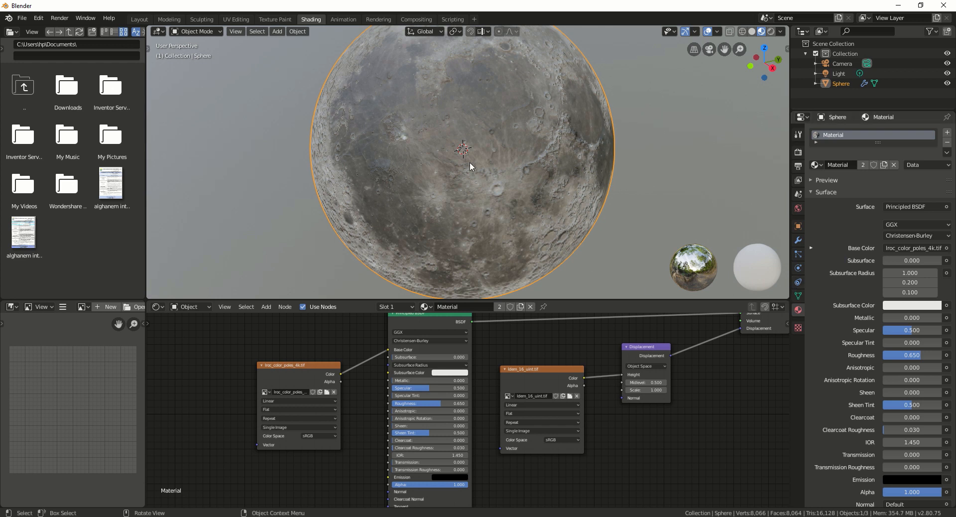
{"action": "key", "text": "shift+z"}
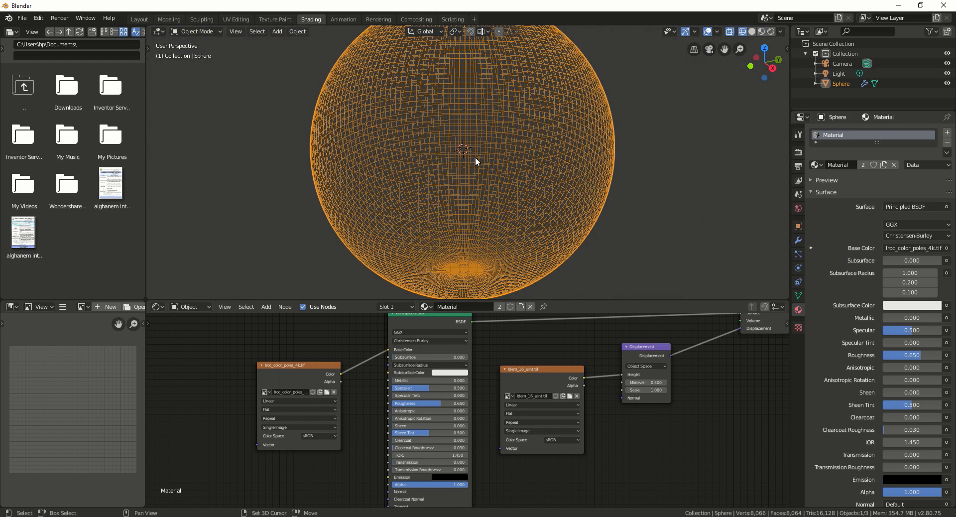
{"action": "key", "text": "shift+z"}
{"action": "key", "text": "z"}
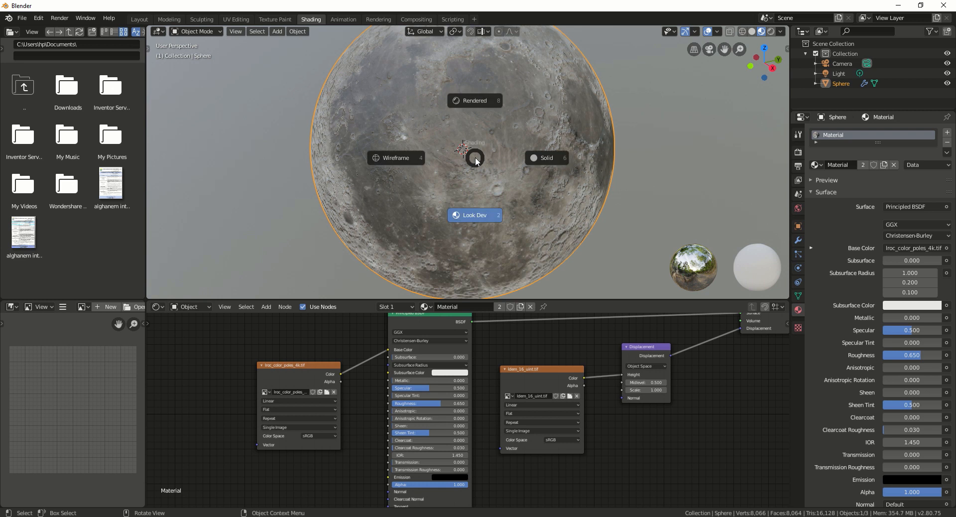
{"action": "left_click", "coordinate": [480, 70]}
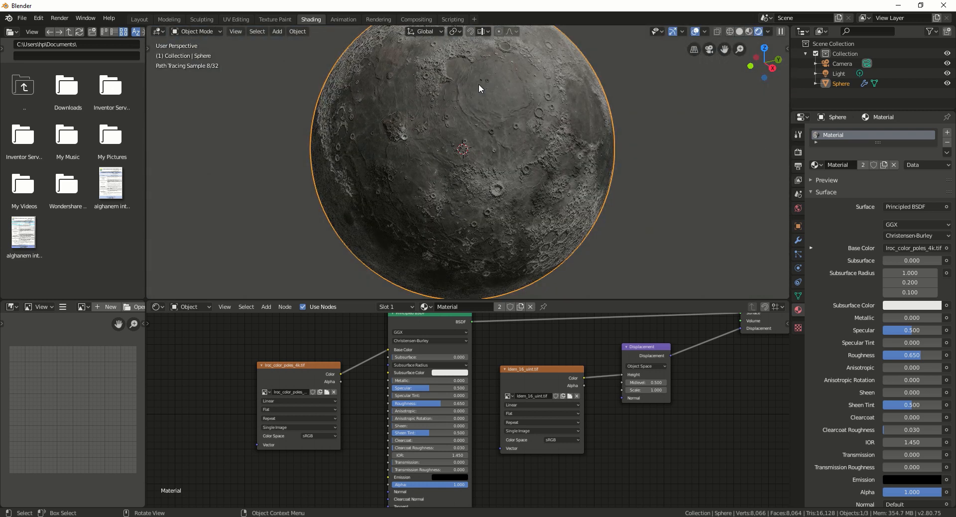
{"action": "key", "text": "z"}
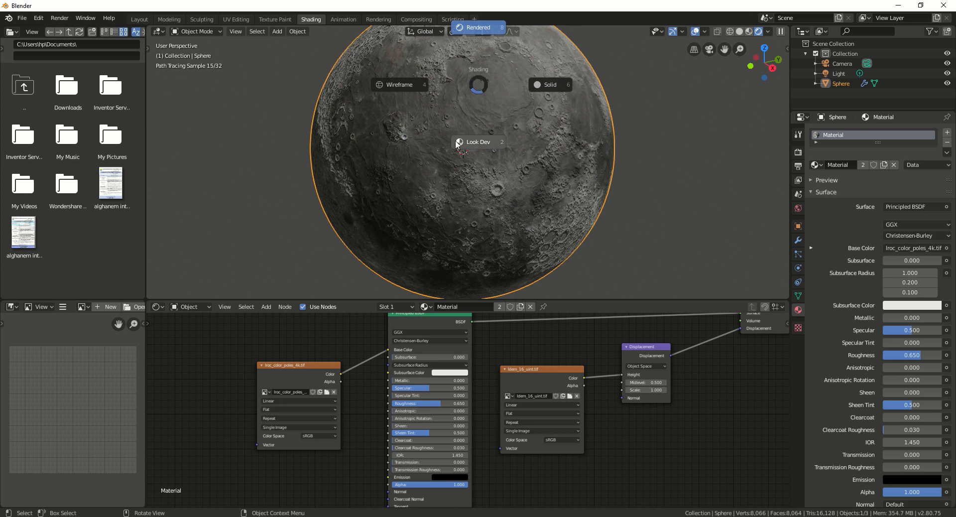
{"action": "left_click", "coordinate": [425, 90]}
{"action": "key", "text": "z"}
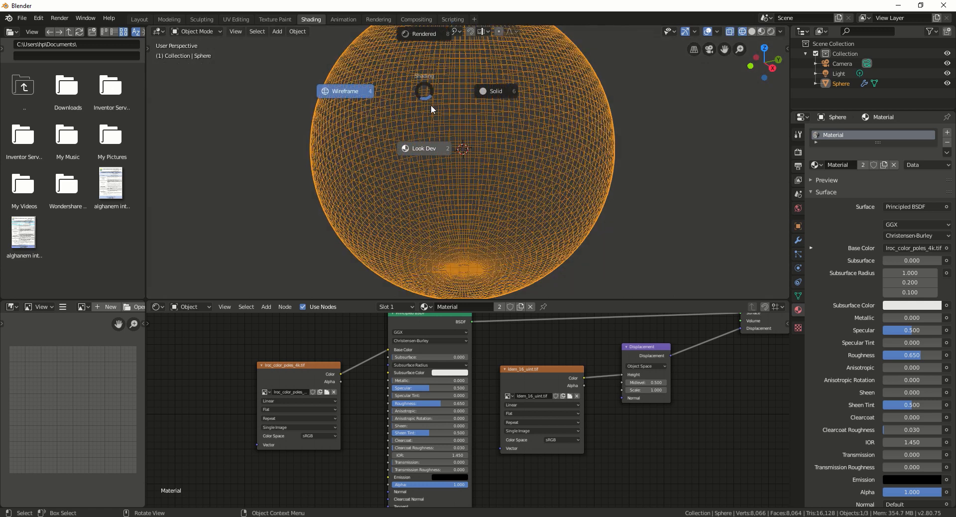
{"action": "left_click", "coordinate": [432, 143]}
Step: Apply the sphere's Subdivision Surface modifier from the Modifier tab
{"action": "scroll", "coordinate": [880, 432], "scroll_direction": "down", "scroll_amount": 8}
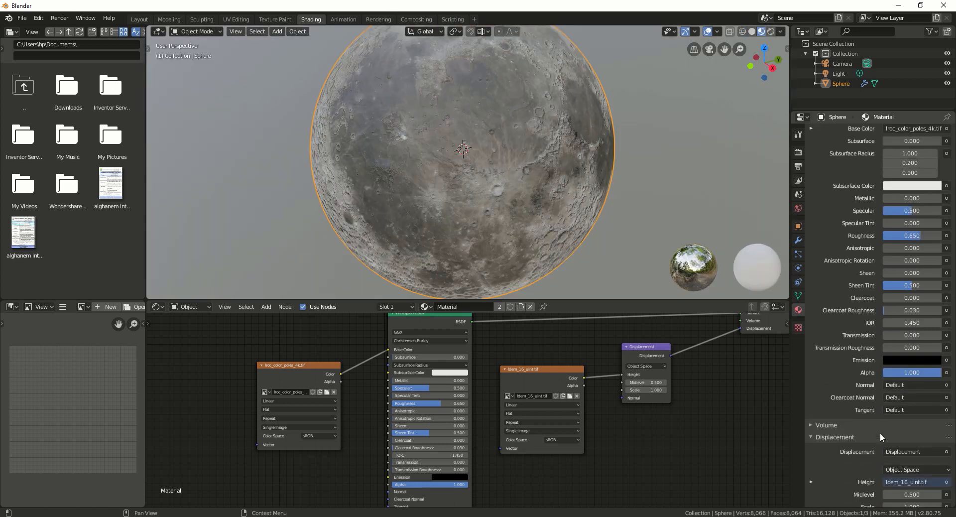
{"action": "left_click", "coordinate": [798, 295]}
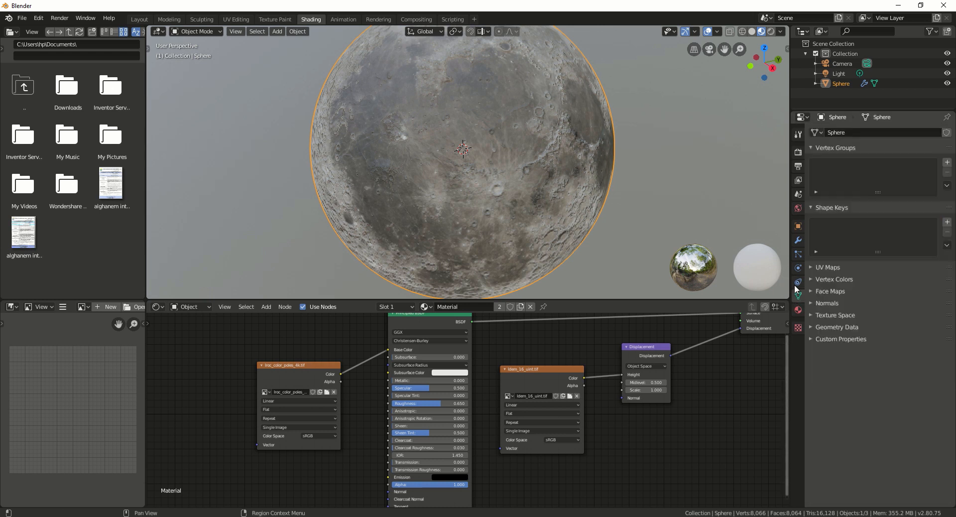
{"action": "left_click", "coordinate": [798, 281]}
{"action": "left_click", "coordinate": [798, 268]}
{"action": "left_click", "coordinate": [797, 254]}
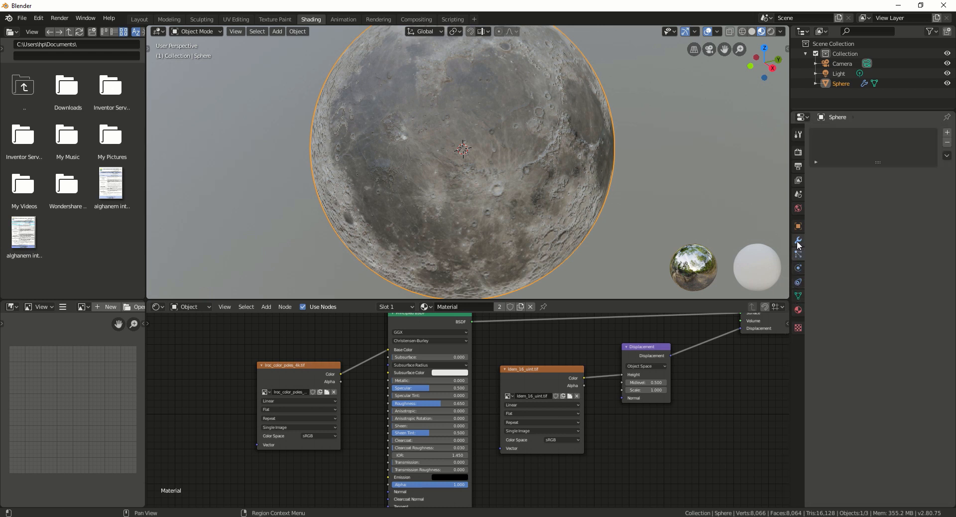
{"action": "left_click", "coordinate": [798, 241]}
{"action": "left_click", "coordinate": [798, 228]}
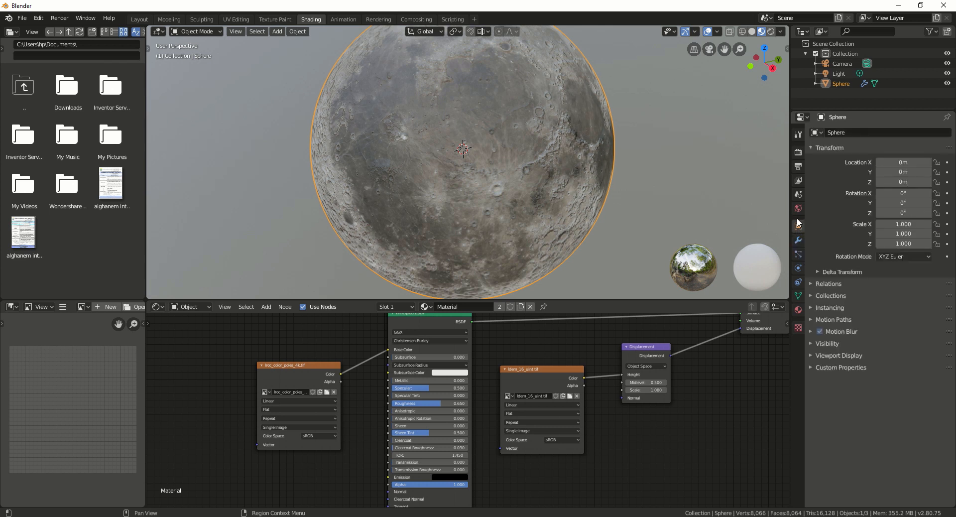
{"action": "left_click", "coordinate": [797, 209]}
{"action": "left_click", "coordinate": [798, 198]}
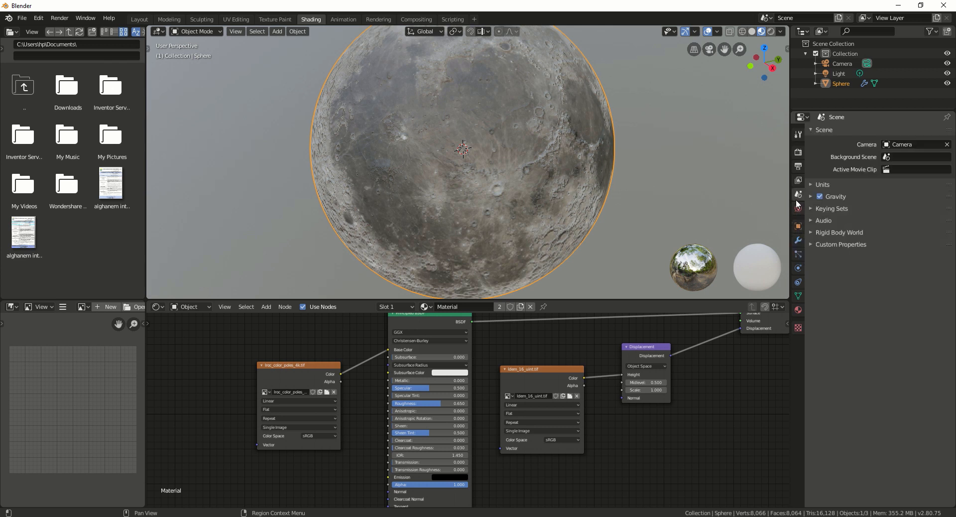
{"action": "left_click", "coordinate": [798, 181]}
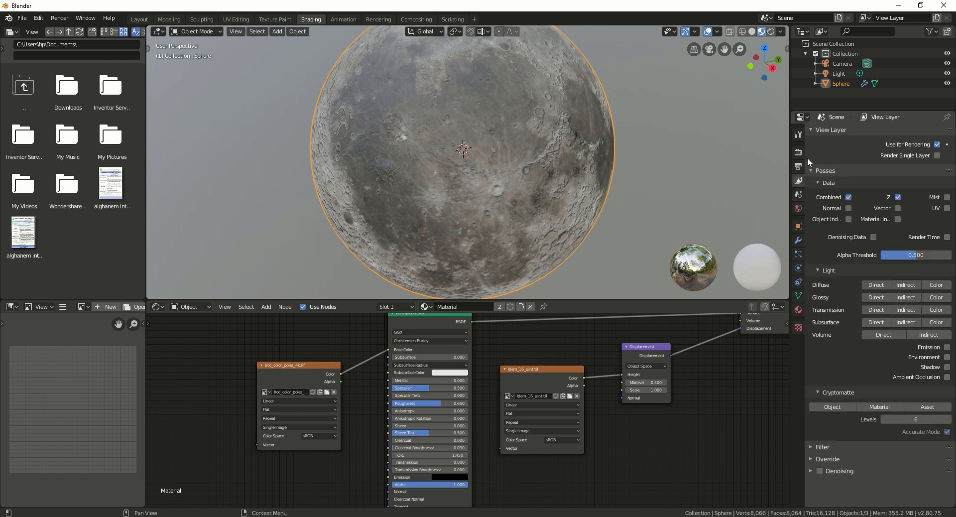
{"action": "left_click", "coordinate": [797, 168]}
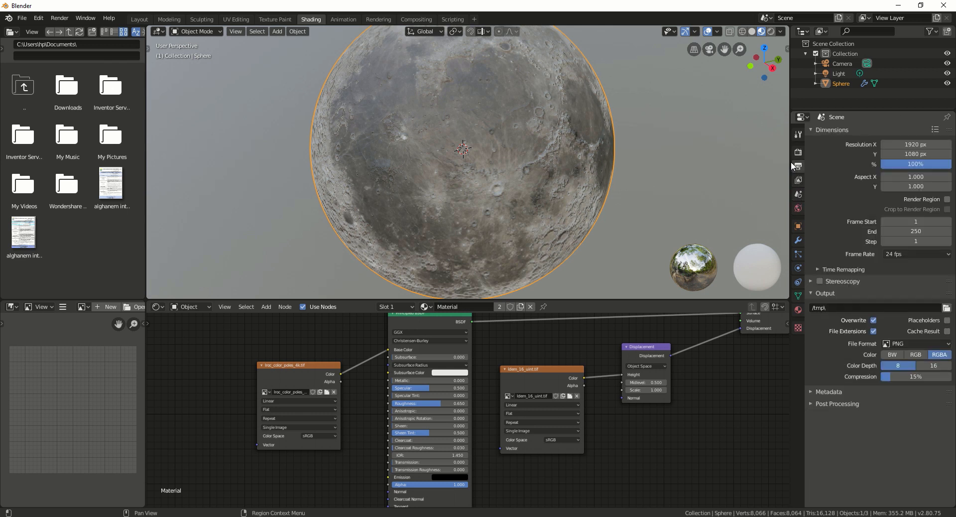
{"action": "left_click", "coordinate": [799, 153]}
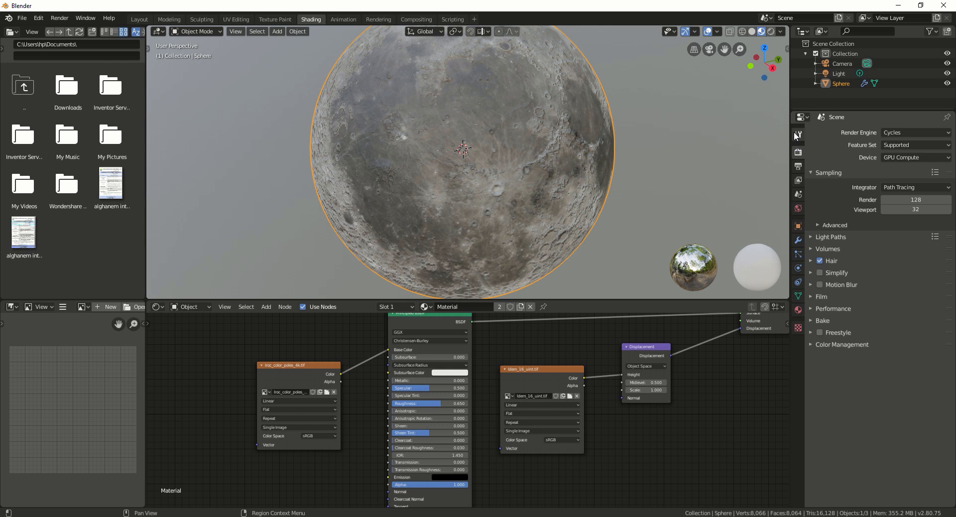
{"action": "left_click", "coordinate": [796, 136]}
{"action": "left_click", "coordinate": [798, 166]}
{"action": "left_click", "coordinate": [798, 194]}
{"action": "left_click", "coordinate": [798, 225]}
{"action": "left_click", "coordinate": [799, 240]}
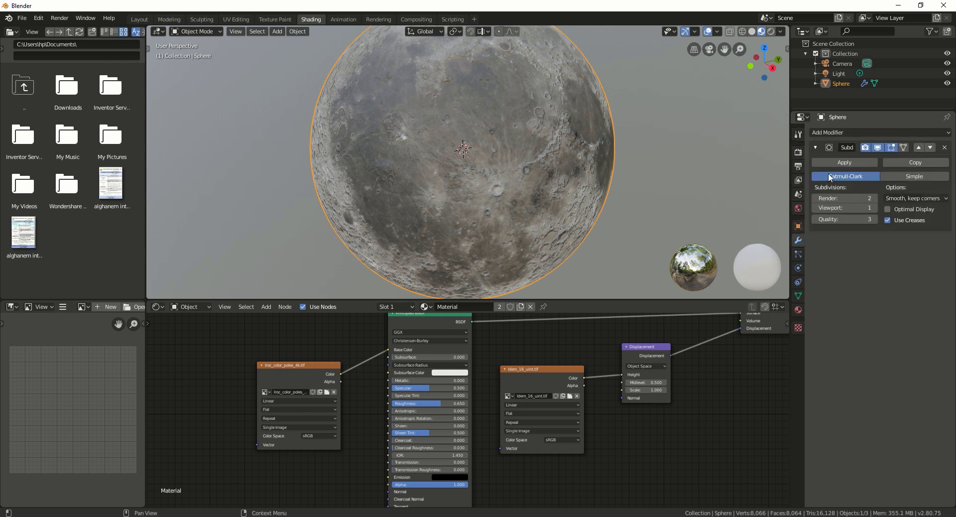
{"action": "left_click", "coordinate": [834, 160]}
Step: Set the moon material's surface displacement method to Displacement and Bump
{"action": "left_click", "coordinate": [798, 309]}
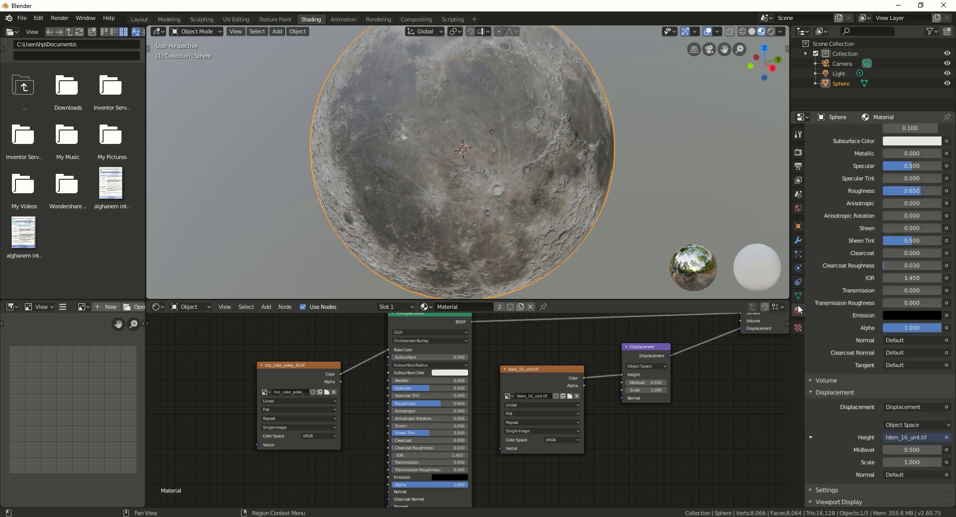
{"action": "left_click", "coordinate": [810, 487]}
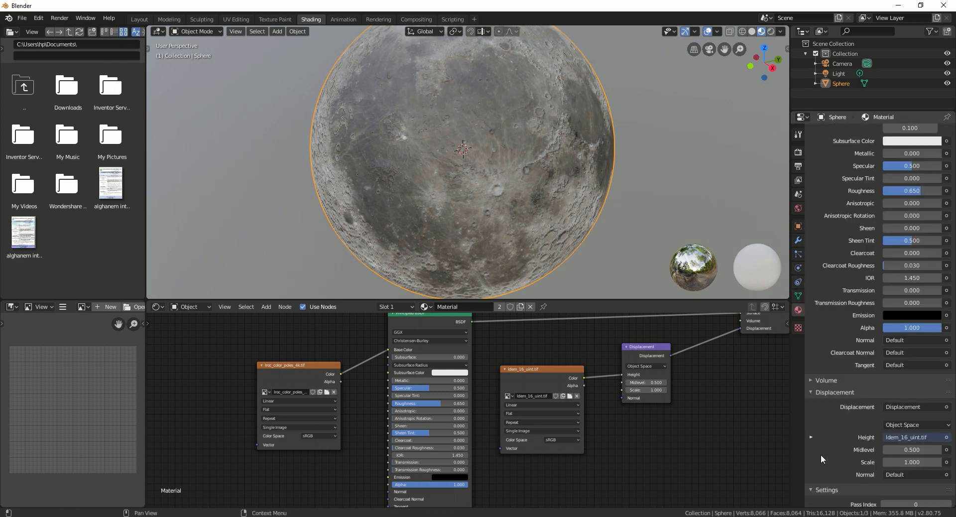
{"action": "scroll", "coordinate": [849, 398], "scroll_direction": "down", "scroll_amount": 5}
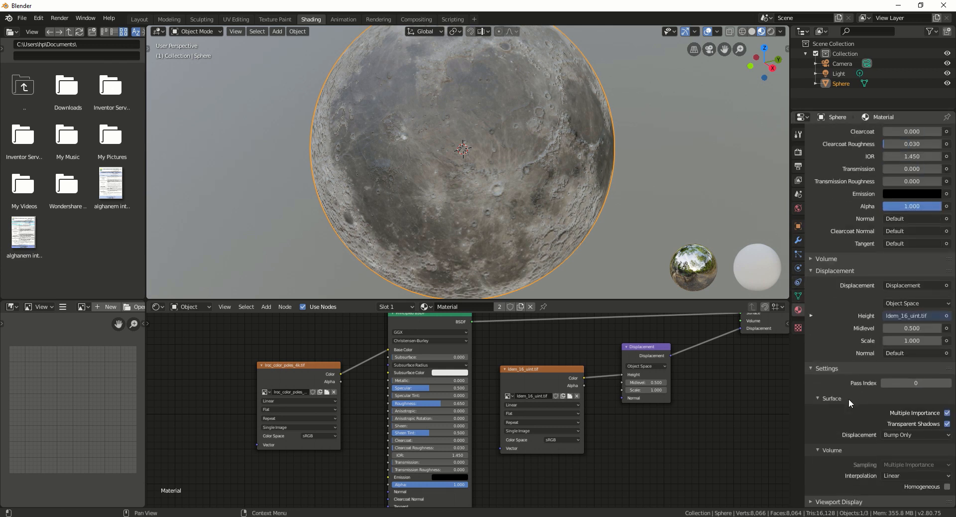
{"action": "left_click", "coordinate": [916, 435]}
{"action": "left_click", "coordinate": [900, 468]}
{"action": "scroll", "coordinate": [883, 459], "scroll_direction": "up", "scroll_amount": 3}
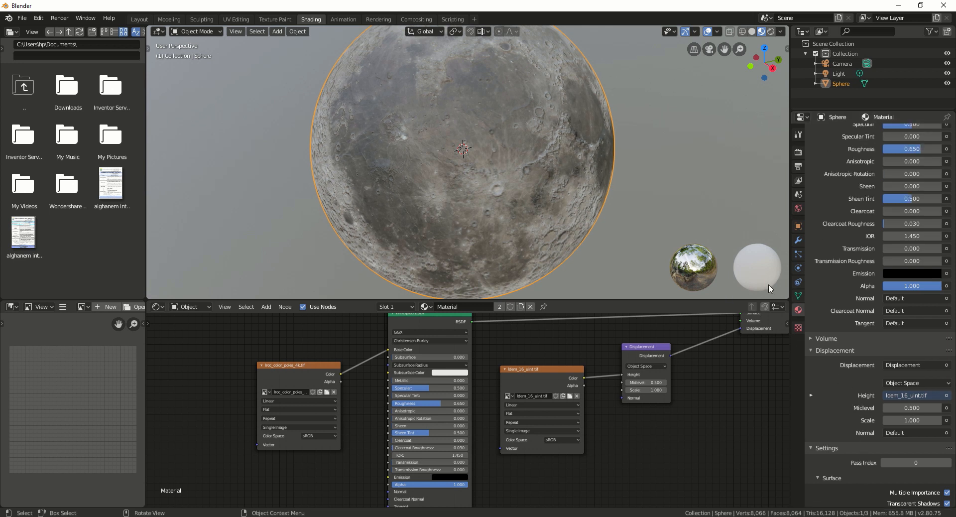
{"action": "left_click", "coordinate": [798, 296]}
{"action": "left_click", "coordinate": [797, 283]}
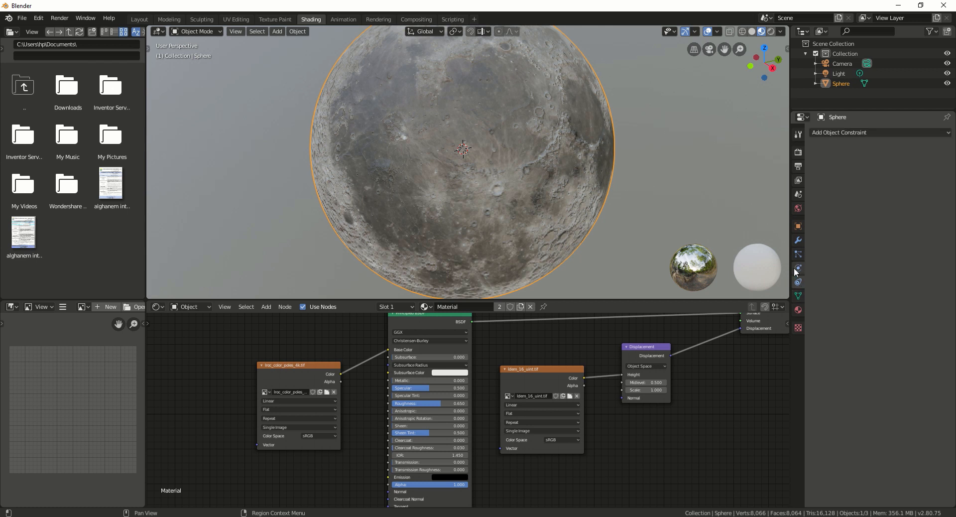
Step: Add a new Subdivision Surface modifier to the sphere
{"action": "left_click", "coordinate": [796, 268]}
{"action": "left_click", "coordinate": [797, 254]}
{"action": "left_click", "coordinate": [798, 240]}
{"action": "left_click", "coordinate": [795, 227]}
{"action": "left_click", "coordinate": [799, 250]}
{"action": "left_click", "coordinate": [798, 242]}
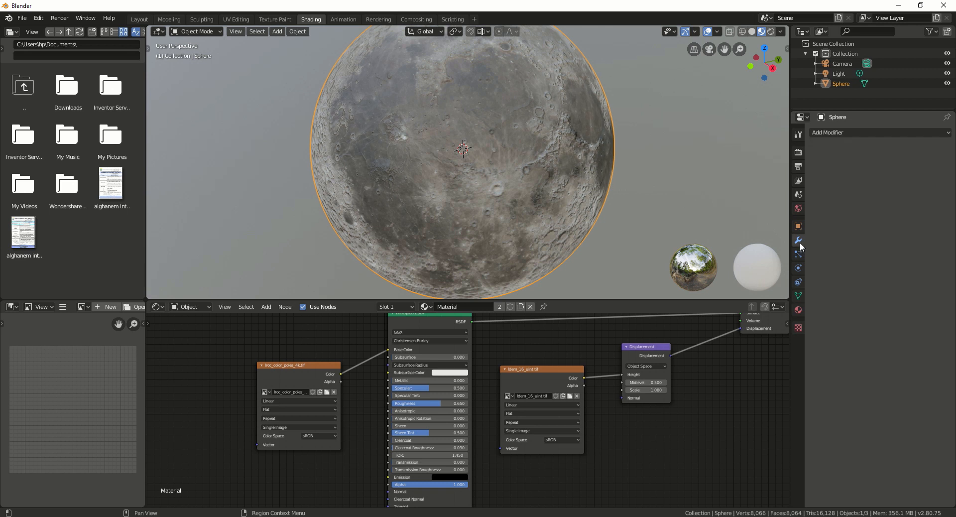
{"action": "left_click", "coordinate": [838, 133]}
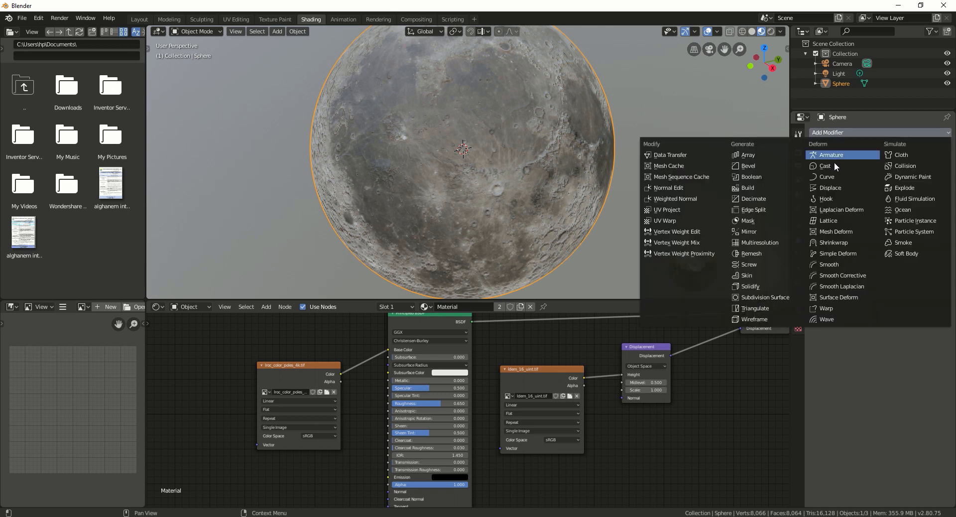
{"action": "left_click", "coordinate": [774, 298]}
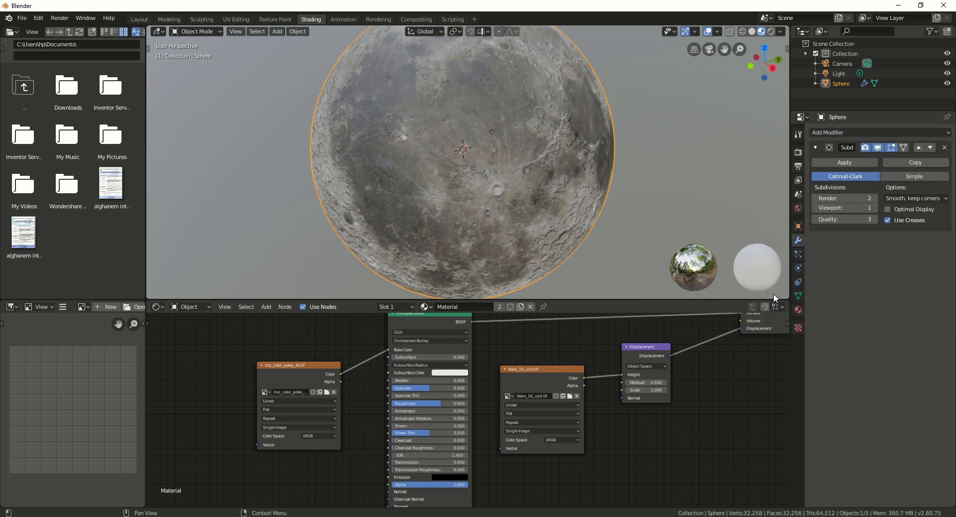
Step: Set the Cycles Feature Set to Experimental in the render settings
{"action": "left_click", "coordinate": [798, 226]}
{"action": "left_click", "coordinate": [798, 194]}
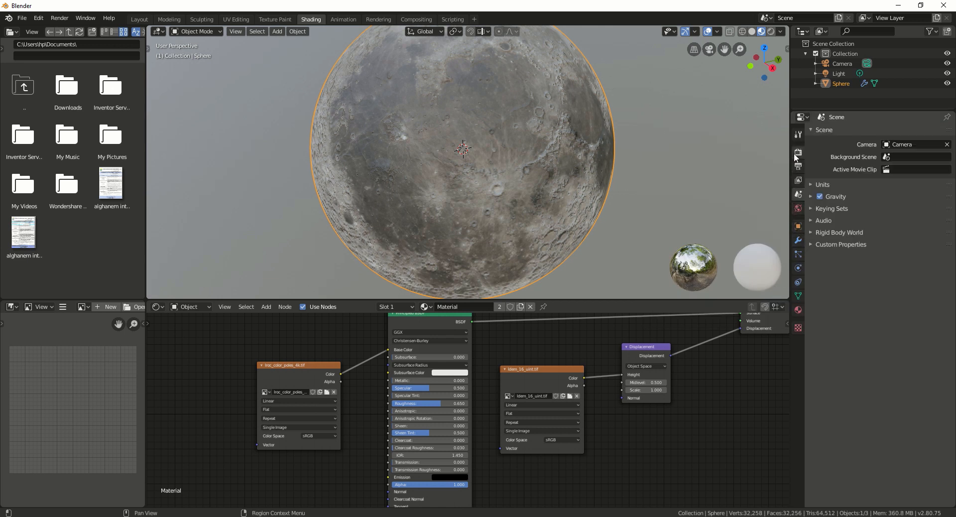
{"action": "left_click", "coordinate": [798, 152]}
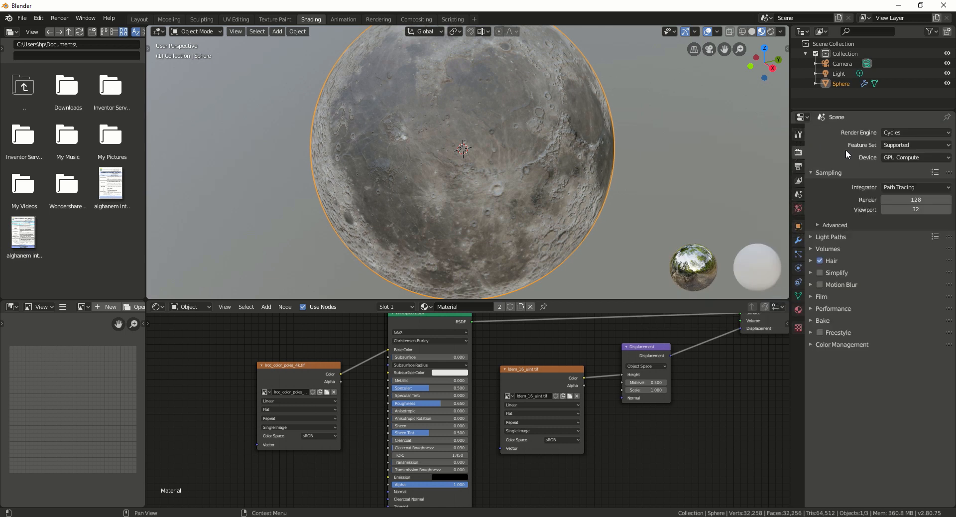
{"action": "left_click", "coordinate": [915, 144]}
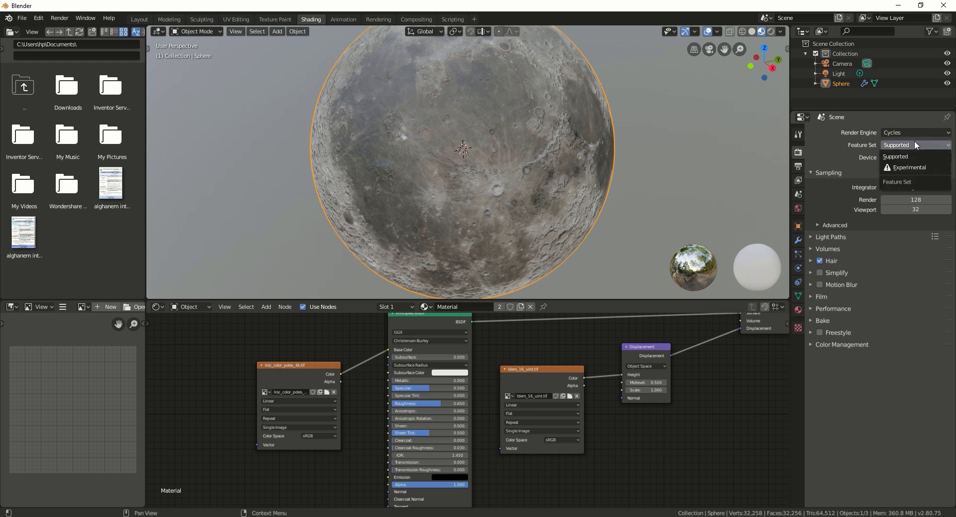
{"action": "left_click", "coordinate": [909, 167]}
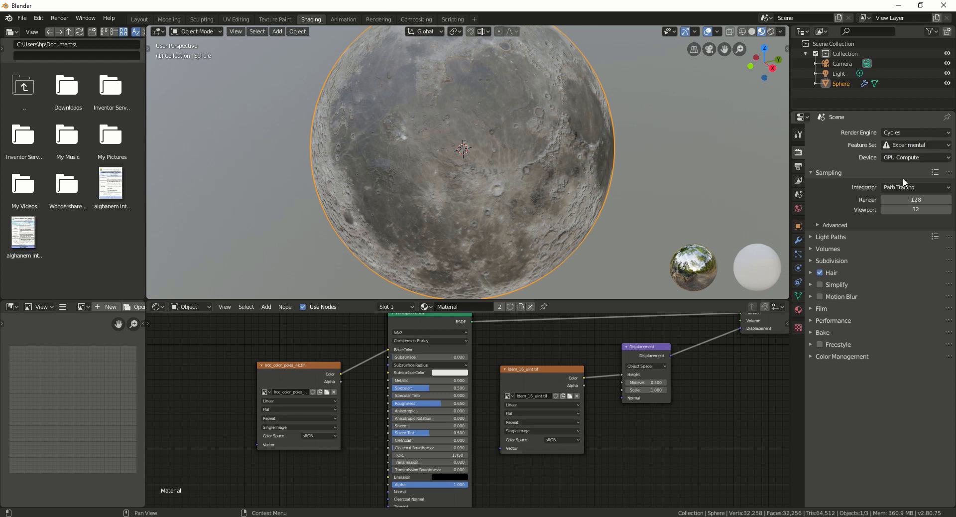
Step: Review the sphere's transform, subdivision modifier, particle, constraint and mesh data properties
{"action": "left_click", "coordinate": [796, 267]}
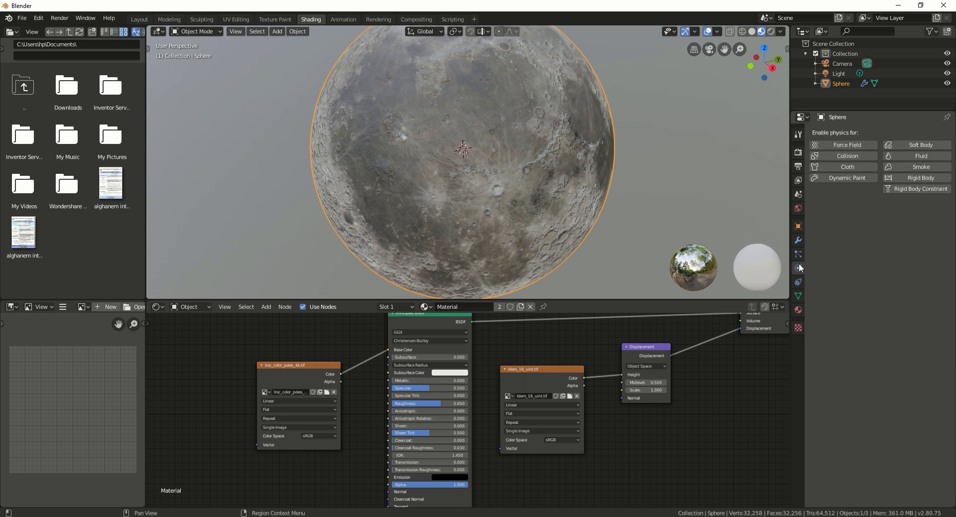
{"action": "left_click", "coordinate": [795, 284]}
{"action": "left_click", "coordinate": [799, 296]}
{"action": "left_click", "coordinate": [798, 253]}
{"action": "left_click", "coordinate": [798, 225]}
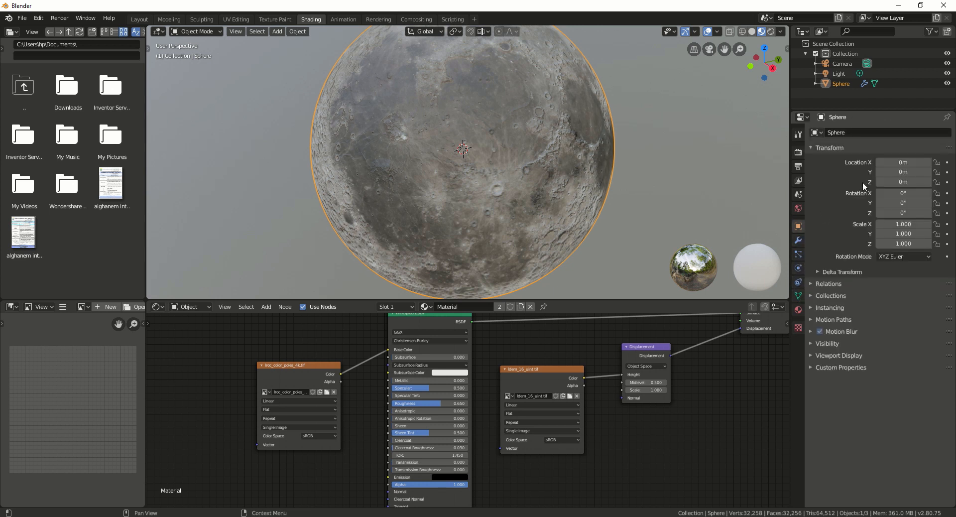
{"action": "left_click", "coordinate": [796, 180]}
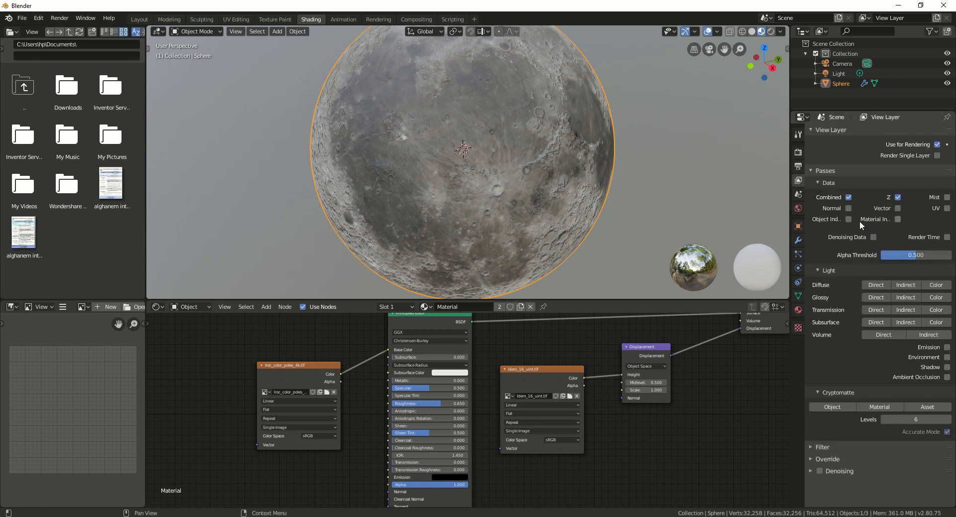
{"action": "left_click", "coordinate": [798, 240]}
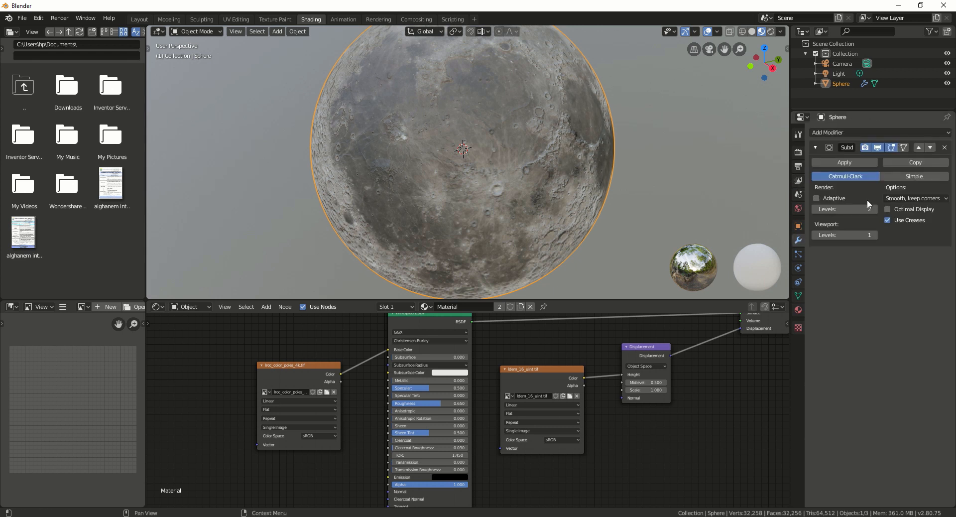
{"action": "left_click", "coordinate": [798, 230]}
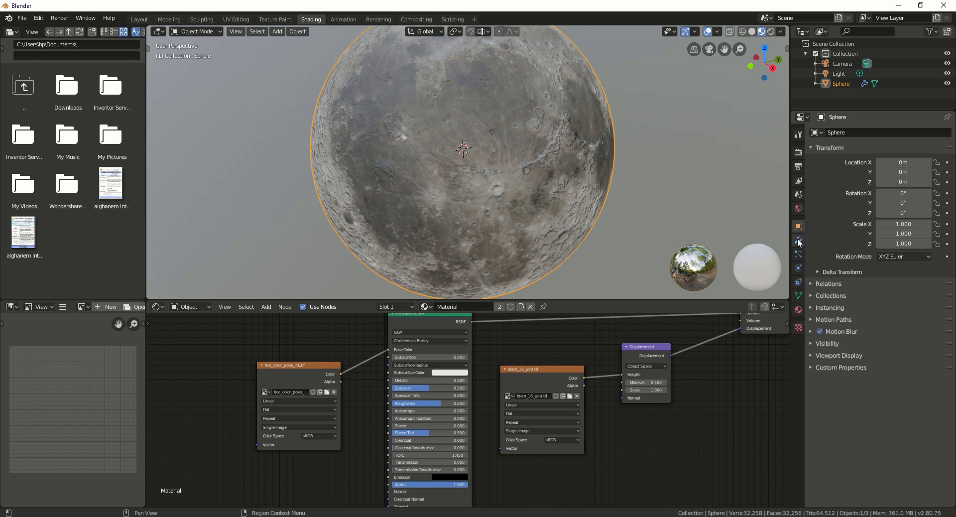
{"action": "left_click", "coordinate": [796, 240]}
{"action": "left_click", "coordinate": [796, 250]}
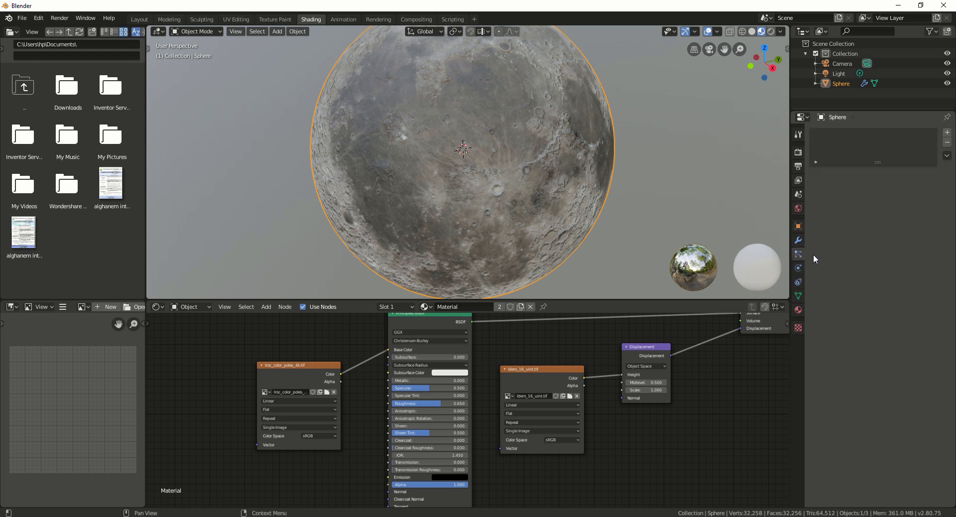
{"action": "left_click", "coordinate": [801, 269]}
{"action": "left_click", "coordinate": [798, 282]}
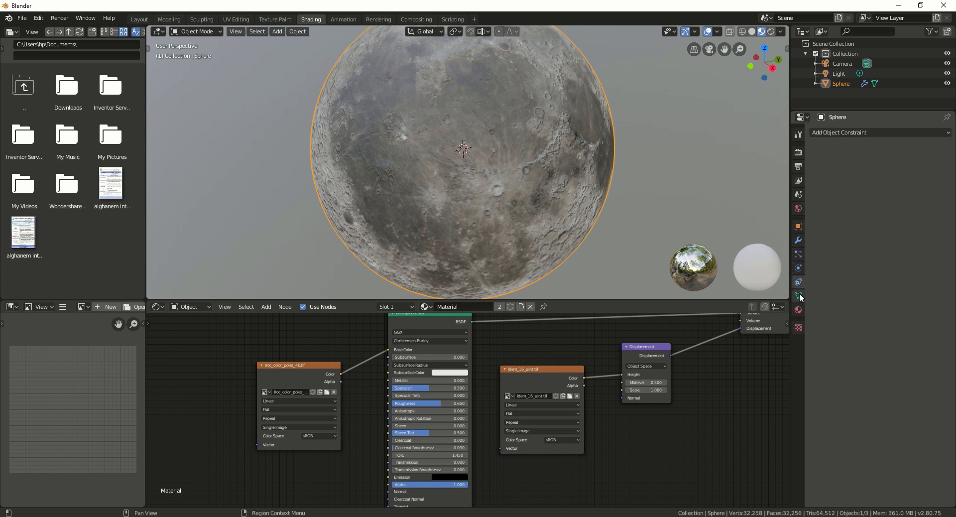
{"action": "left_click", "coordinate": [798, 296]}
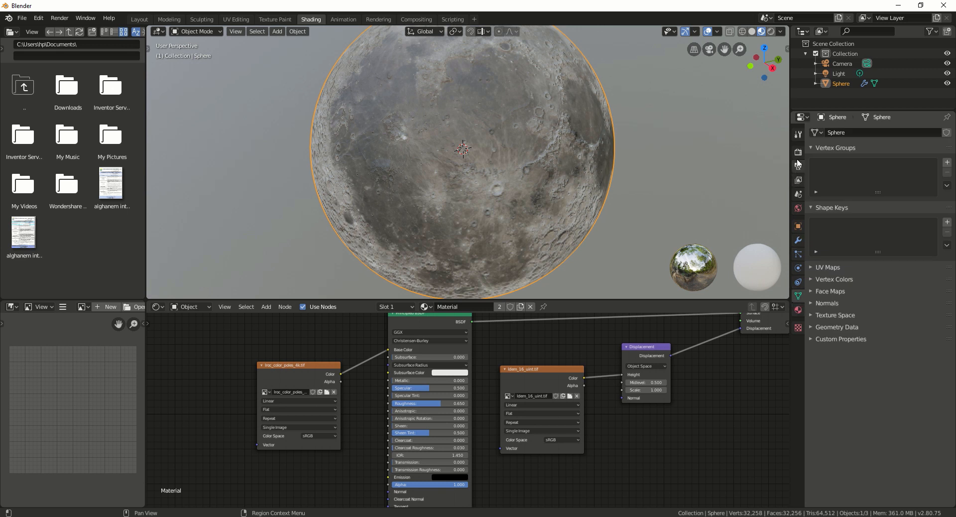
Step: Step through the Render, View Layer and Scene settings to the World's Background at strength 1.000
{"action": "left_click", "coordinate": [798, 137]}
{"action": "left_click", "coordinate": [797, 153]}
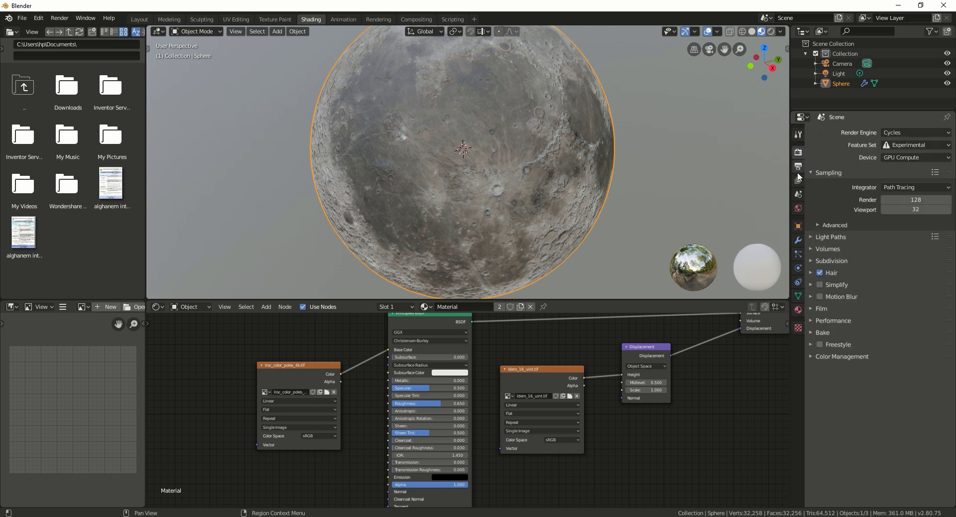
{"action": "left_click", "coordinate": [798, 181]}
{"action": "left_click", "coordinate": [799, 195]}
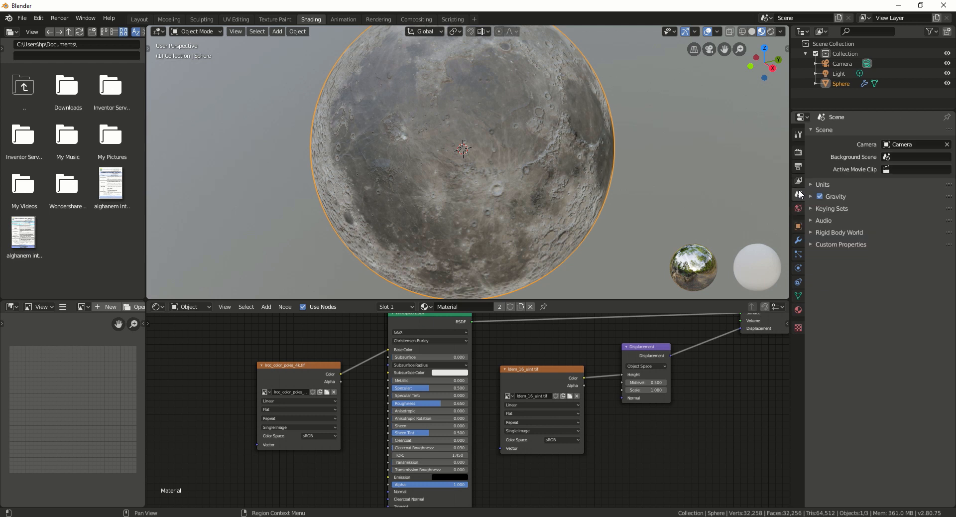
{"action": "left_click", "coordinate": [797, 210]}
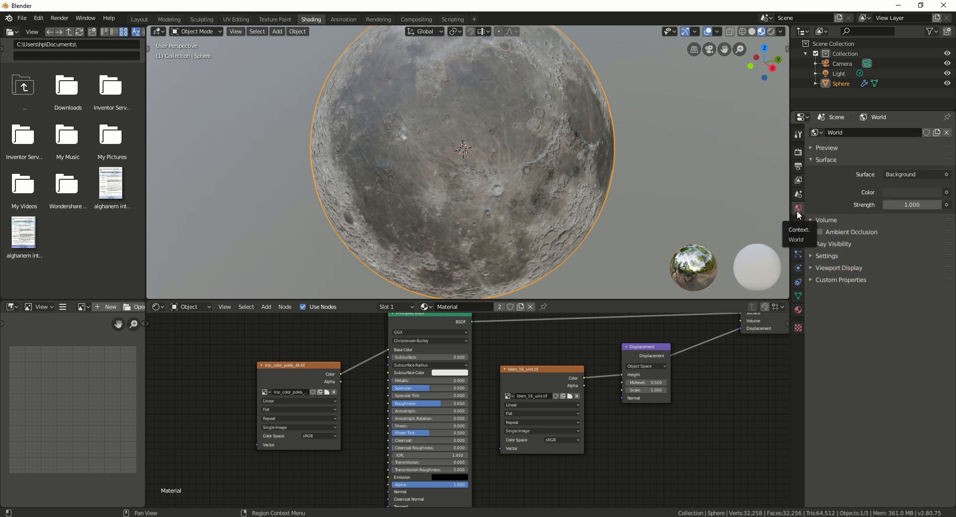
Step: Make the world background black and switch the viewport to Rendered shading
{"action": "left_click", "coordinate": [899, 192]}
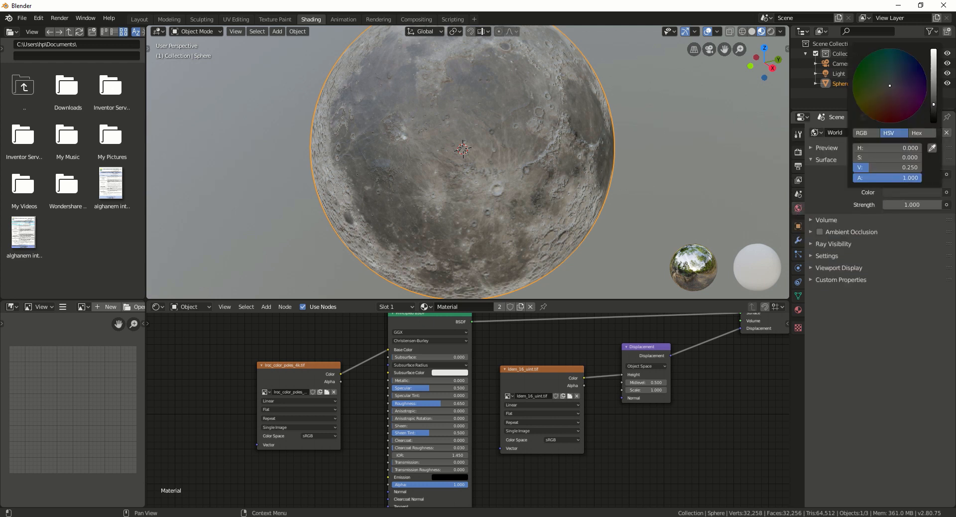
{"action": "left_click_drag", "start_coordinate": [933, 104], "coordinate": [934, 121]}
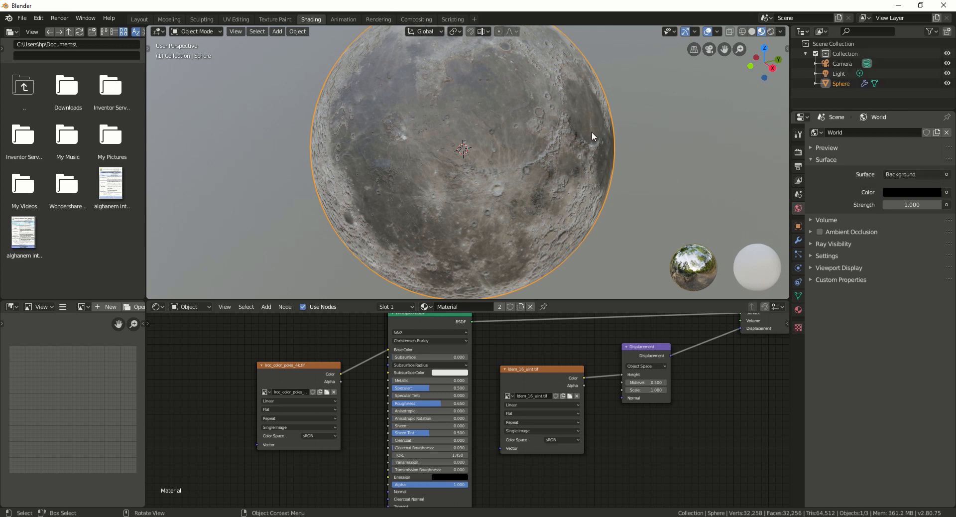
{"action": "key", "text": "z"}
{"action": "left_click", "coordinate": [606, 62]}
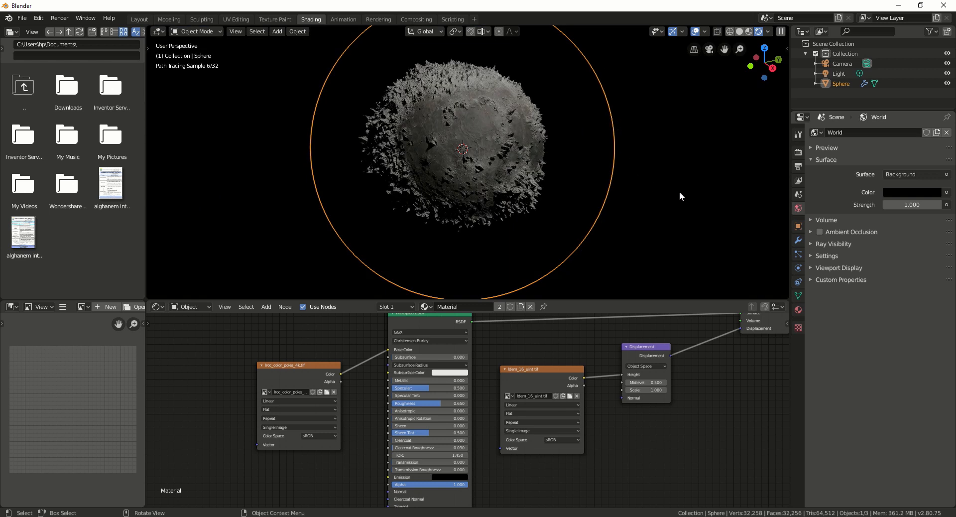
Step: Set the moon material's Displacement Scale to 0.05
{"action": "left_click", "coordinate": [798, 308]}
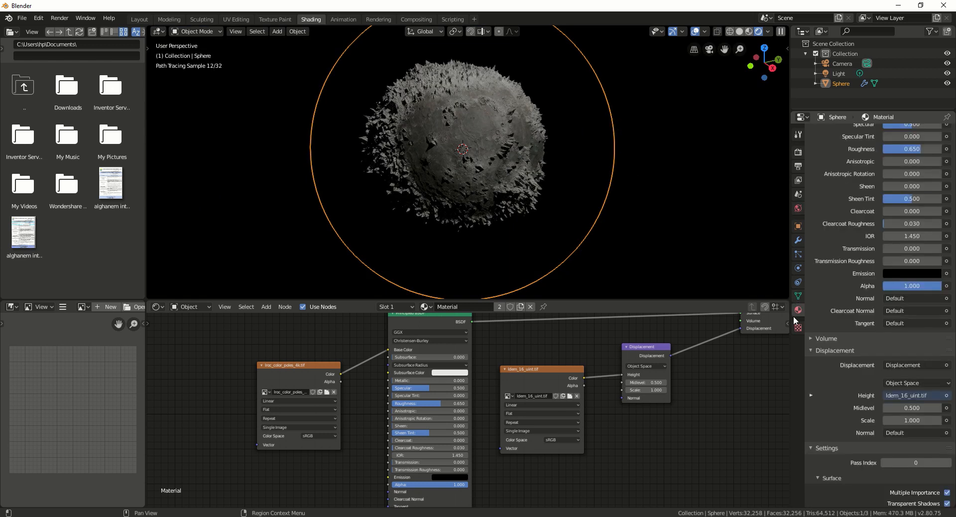
{"action": "scroll", "coordinate": [921, 295], "scroll_direction": "up", "scroll_amount": 2}
{"action": "scroll", "coordinate": [920, 295], "scroll_direction": "down", "scroll_amount": 4}
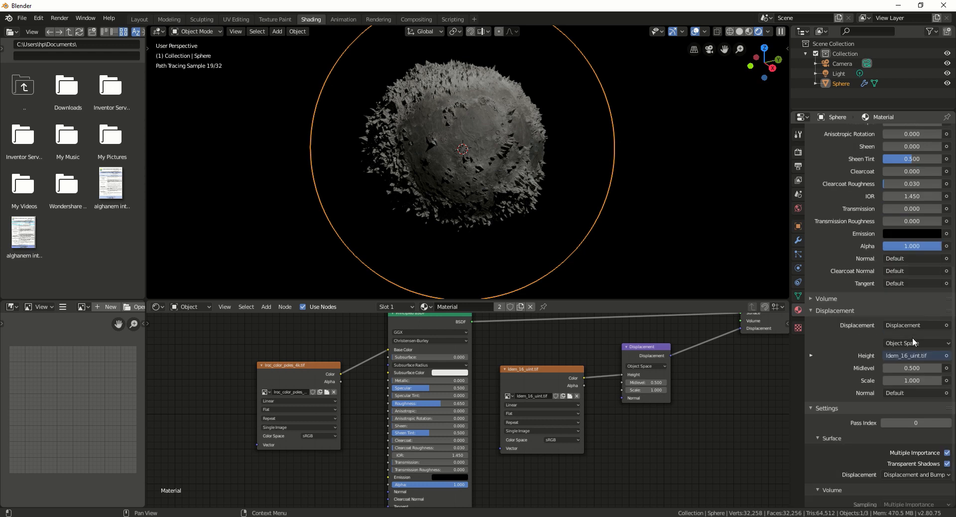
{"action": "left_click", "coordinate": [920, 380]}
{"action": "type", "text": "1.0"}
{"action": "key", "text": "BackSpace"}
{"action": "key", "text": "BackSpace"}
{"action": "key", "text": "BackSpace"}
{"action": "type", "text": "0.05"}
{"action": "key", "text": "Return"}
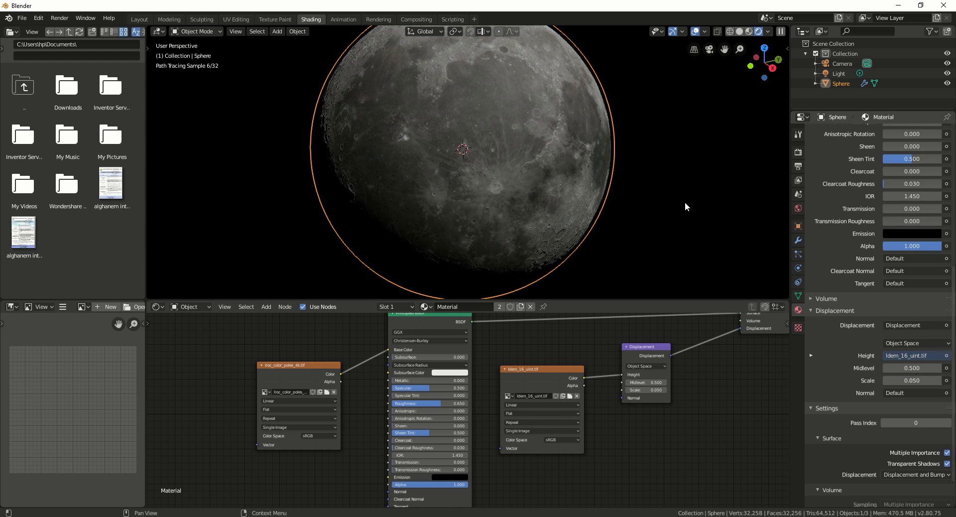
Step: Delete the existing point light from the Outliner
{"action": "left_click", "coordinate": [830, 75]}
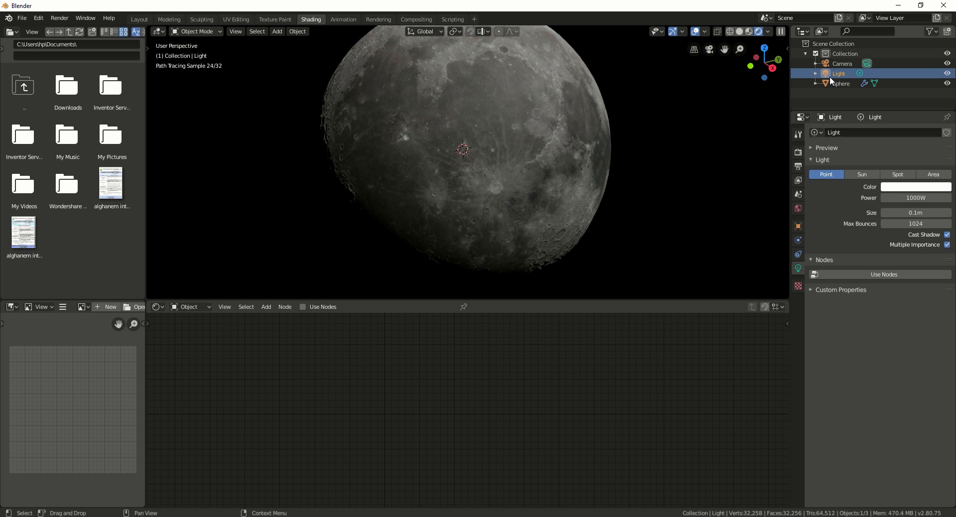
{"action": "right_click", "coordinate": [829, 77]}
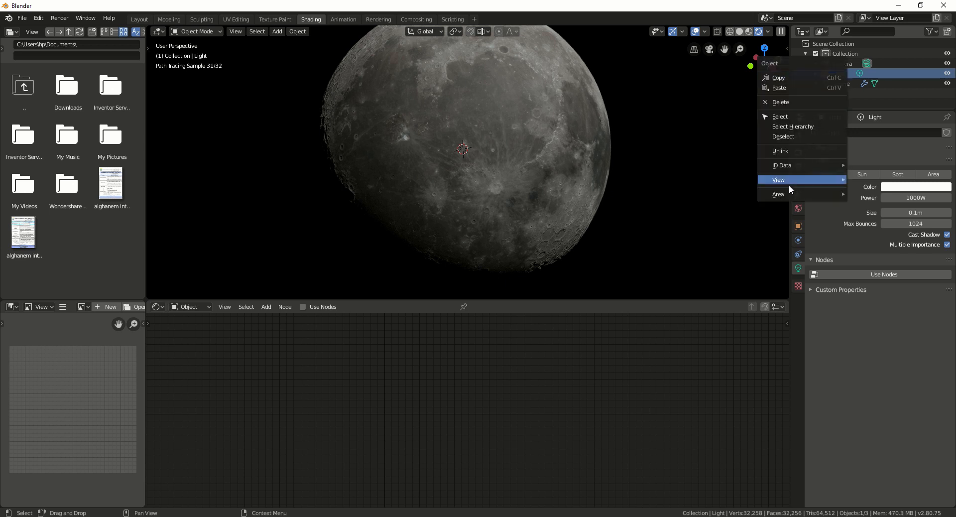
{"action": "left_click", "coordinate": [829, 102]}
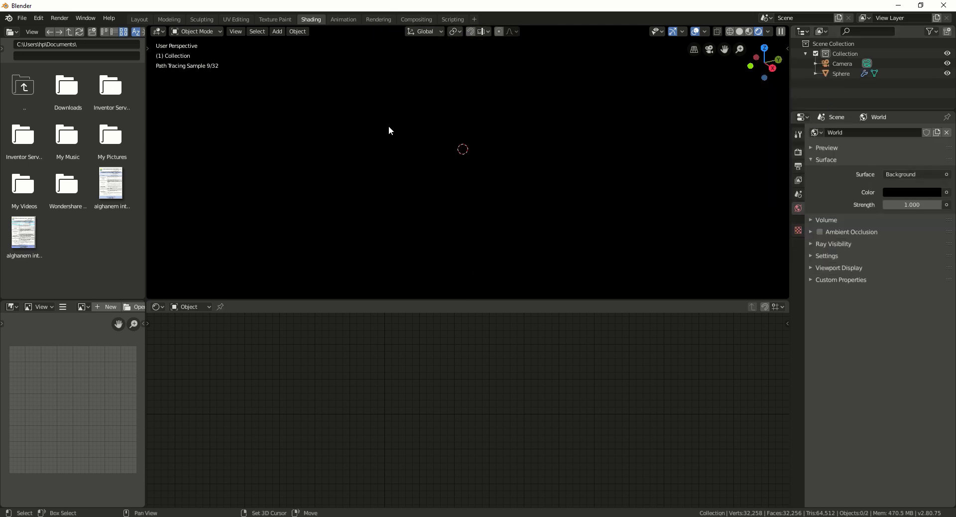
Step: Add a Sun lamp to the scene through the Shift+A Light menu
{"action": "key", "text": "shift+a"}
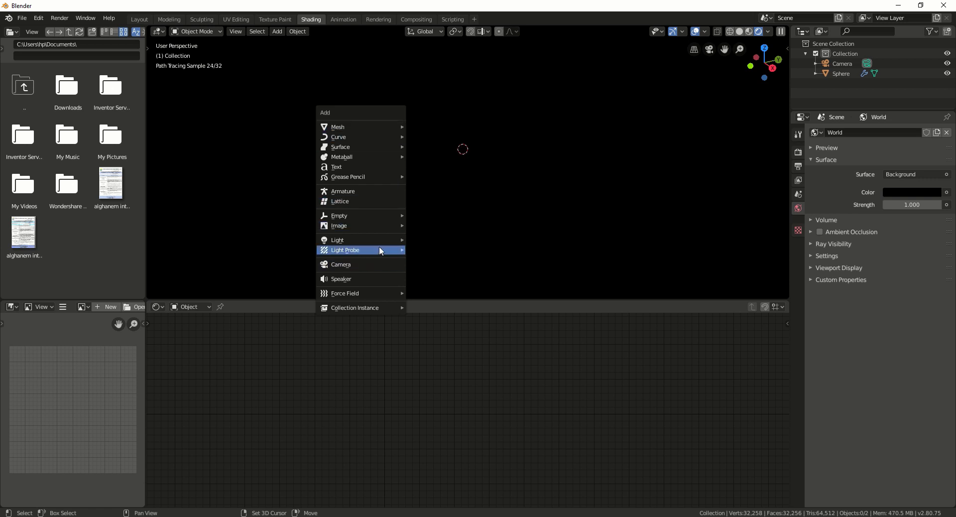
{"action": "mouse_move", "coordinate": [381, 241]}
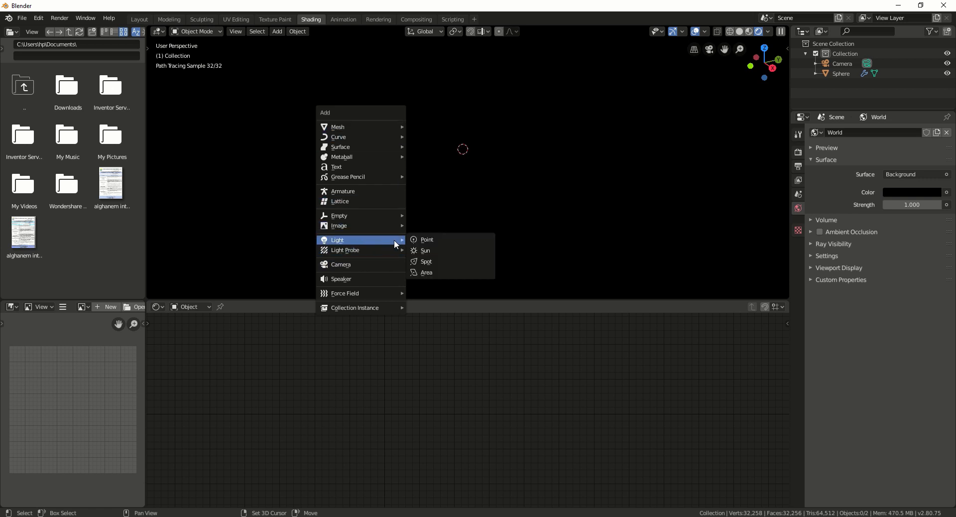
{"action": "left_click", "coordinate": [428, 254]}
Step: Angle the Sun's direction so light rakes across the moon, leaving its right side shadowed
{"action": "left_click_drag", "start_coordinate": [451, 193], "coordinate": [321, 174]}
{"action": "left_click_drag", "start_coordinate": [456, 197], "coordinate": [353, 217]}
{"action": "left_click_drag", "start_coordinate": [423, 177], "coordinate": [198, 223]}
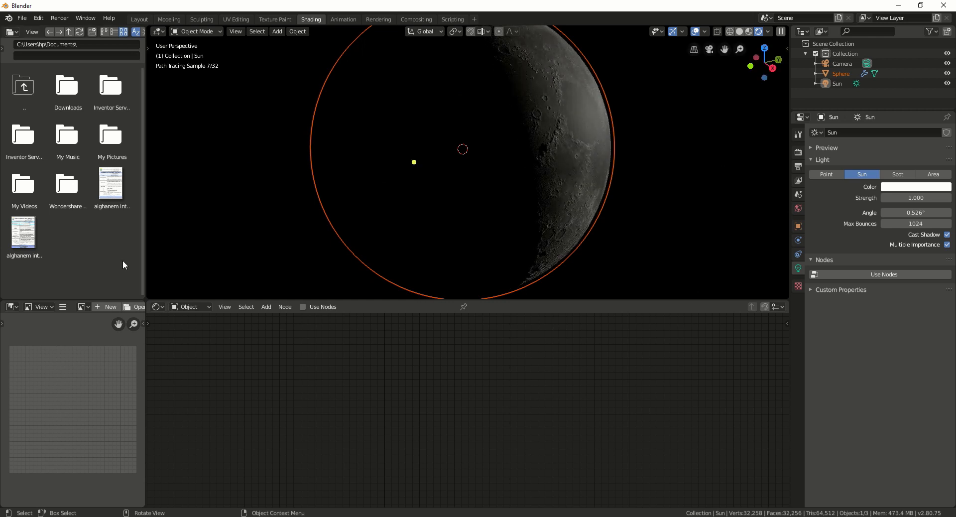
{"action": "left_click_drag", "start_coordinate": [415, 161], "coordinate": [125, 184]}
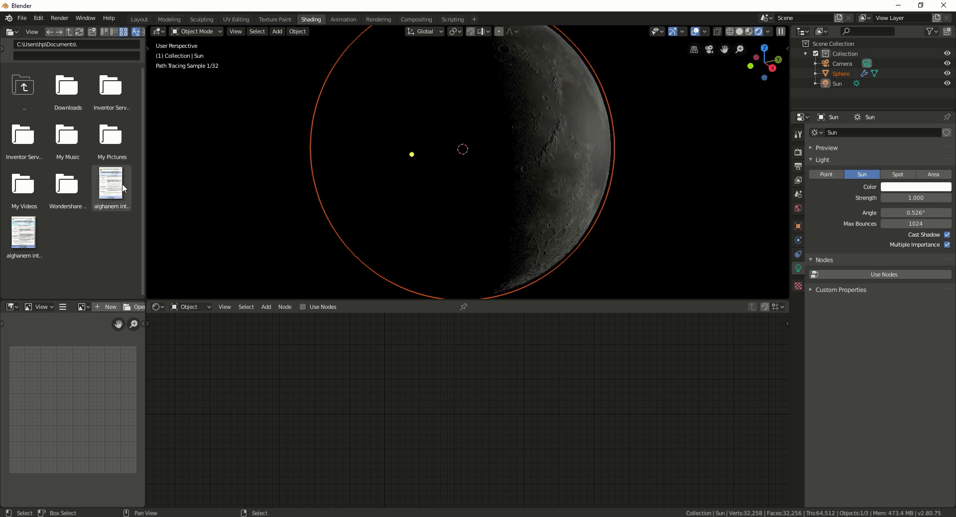
{"action": "scroll", "coordinate": [568, 122], "scroll_direction": "up", "scroll_amount": 5}
{"action": "scroll", "coordinate": [531, 130], "scroll_direction": "down", "scroll_amount": 8}
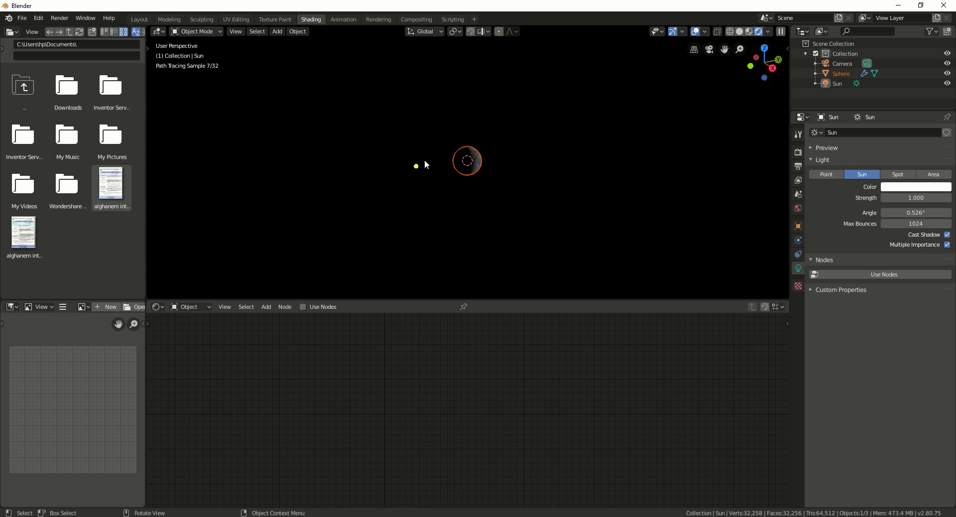
{"action": "left_click_drag", "start_coordinate": [417, 165], "coordinate": [420, 184]}
Step: Orbit, pan and zoom the view to inspect the crater shadows on the moon
{"action": "scroll", "coordinate": [497, 151], "scroll_direction": "up", "scroll_amount": 10}
{"action": "middle_click_drag", "start_coordinate": [524, 136], "coordinate": [343, 190]}
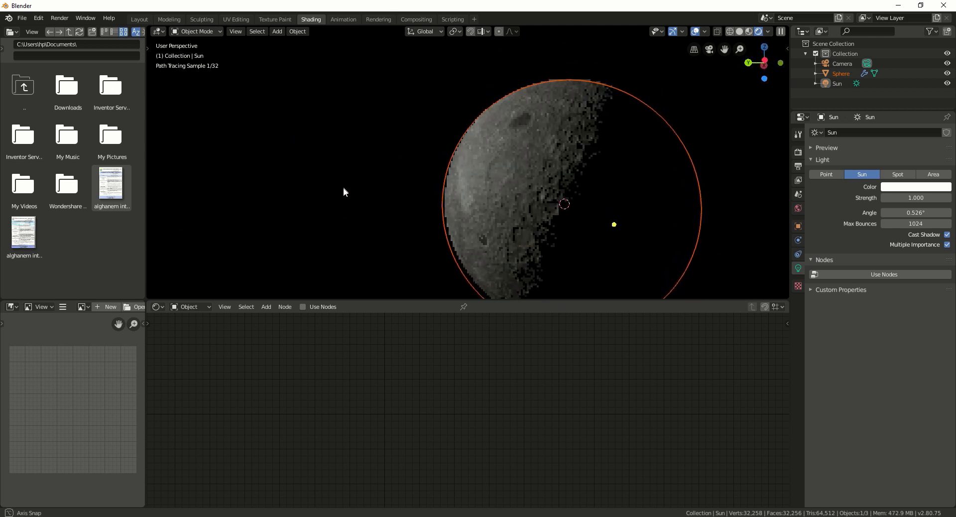
{"action": "scroll", "coordinate": [590, 115], "scroll_direction": "up", "scroll_amount": 5}
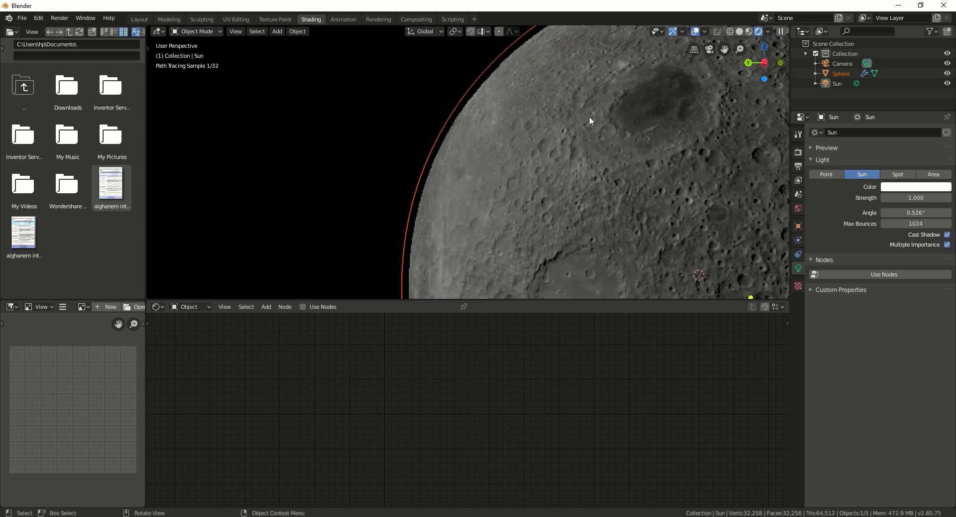
{"action": "scroll", "coordinate": [609, 112], "scroll_direction": "down", "scroll_amount": 3}
{"action": "mouse_move", "coordinate": [608, 112]}
{"action": "middle_mouse_down", "text": "shift"}
{"action": "mouse_move", "coordinate": [578, 131]}
{"action": "mouse_move", "coordinate": [530, 135]}
{"action": "mouse_move", "coordinate": [544, 144]}
{"action": "mouse_move", "coordinate": [539, 160]}
{"action": "mouse_move", "coordinate": [564, 152]}
{"action": "mouse_move", "coordinate": [527, 153]}
{"action": "middle_mouse_up", "text": "shift"}
{"action": "scroll", "coordinate": [545, 144], "scroll_direction": "up", "scroll_amount": 1}
{"action": "scroll", "coordinate": [528, 153], "scroll_direction": "up", "scroll_amount": 1}
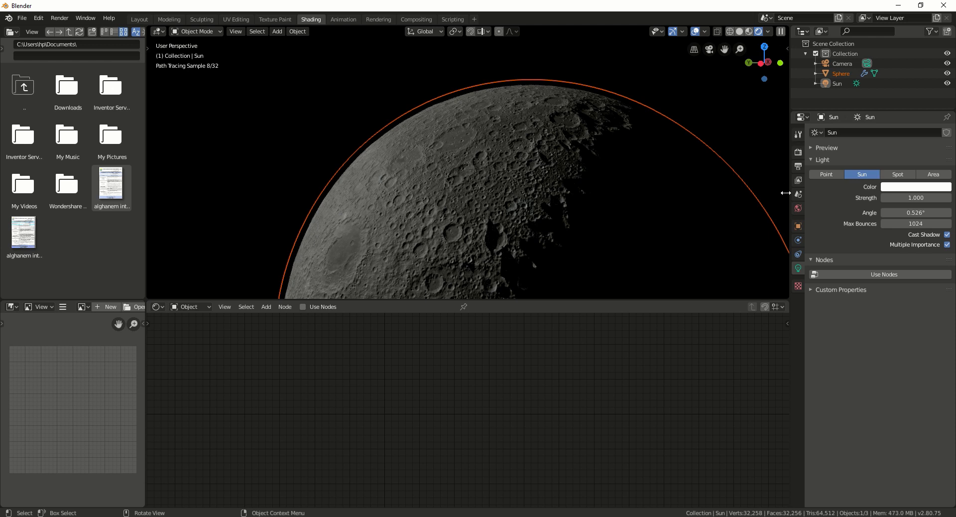
Step: Deselect everything and open a widened viewport side panel showing the View settings
{"action": "key", "text": "alt+a"}
{"action": "left_click_drag", "start_coordinate": [787, 49], "coordinate": [764, 64]}
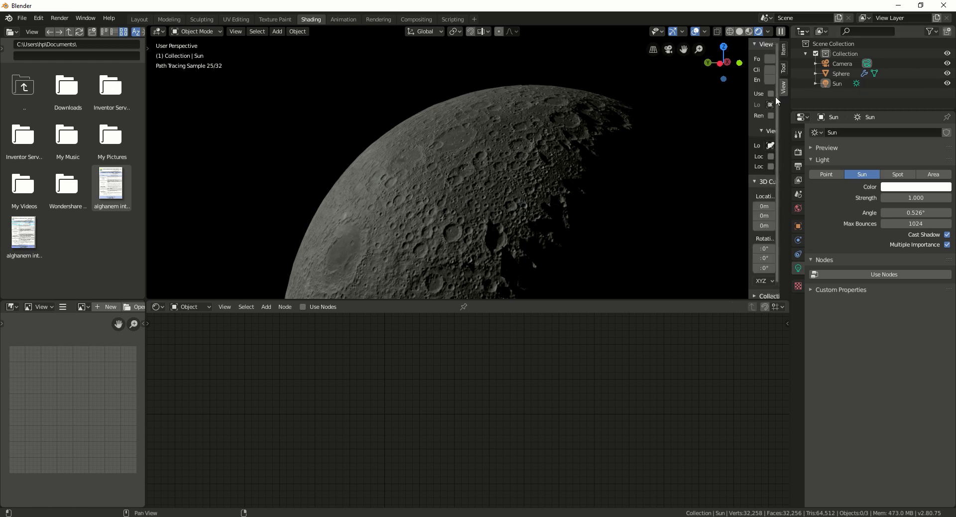
{"action": "left_click_drag", "start_coordinate": [749, 43], "coordinate": [660, 47]}
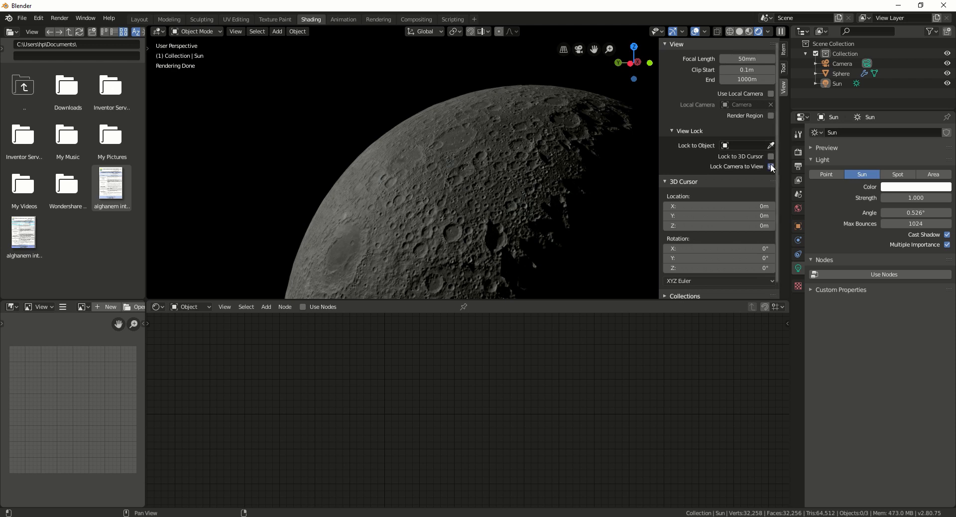
Step: Frame the camera on a close-up of the moon's lit edge, then disable Lock Camera to View
{"action": "key", "text": "KP_0"}
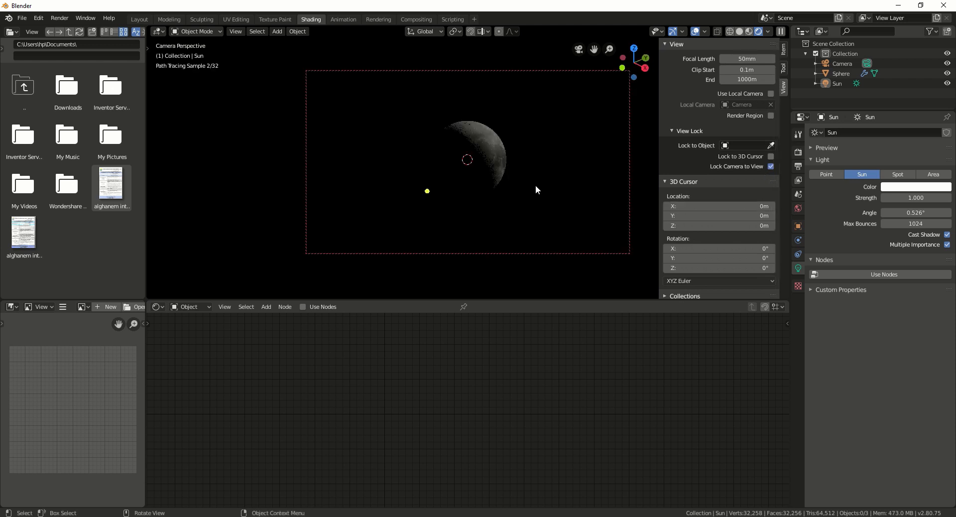
{"action": "middle_click_drag", "start_coordinate": [541, 165], "coordinate": [319, 131]}
{"action": "scroll", "coordinate": [495, 132], "scroll_direction": "up", "scroll_amount": 5}
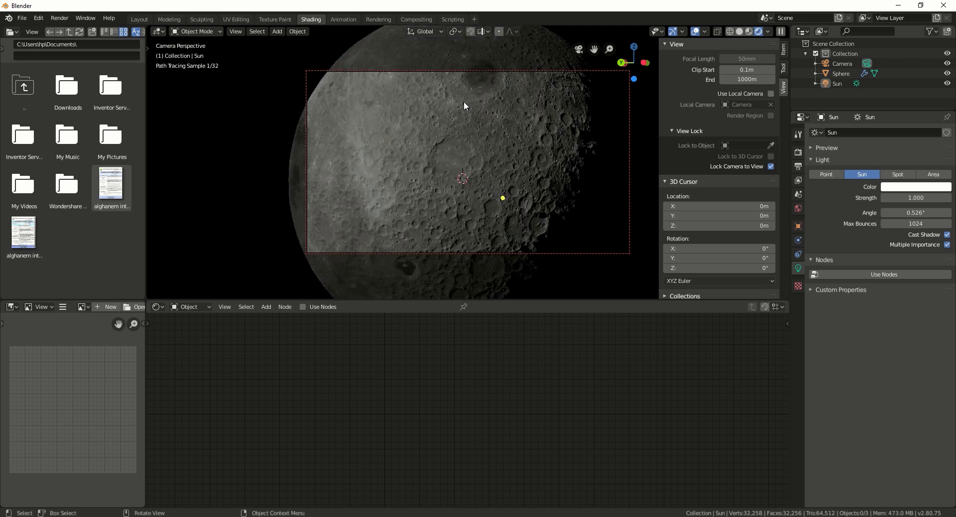
{"action": "middle_click_drag", "start_coordinate": [464, 100], "coordinate": [449, 151]}
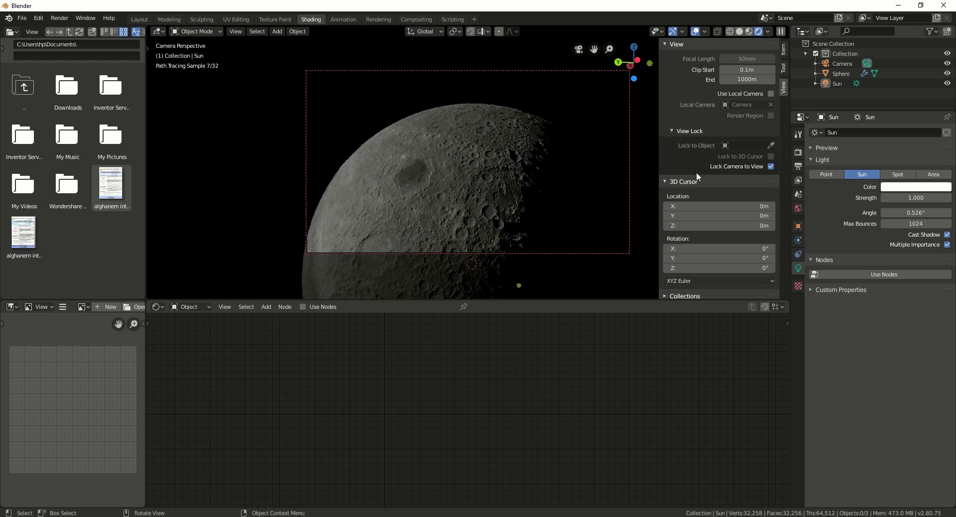
{"action": "middle_click_drag", "start_coordinate": [537, 171], "coordinate": [563, 170], "text": "shift"}
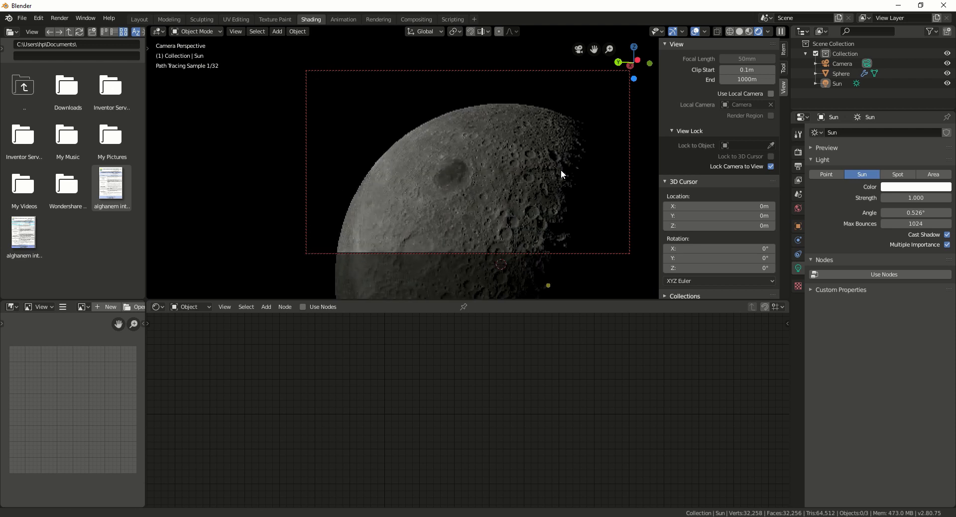
{"action": "left_click", "coordinate": [770, 167]}
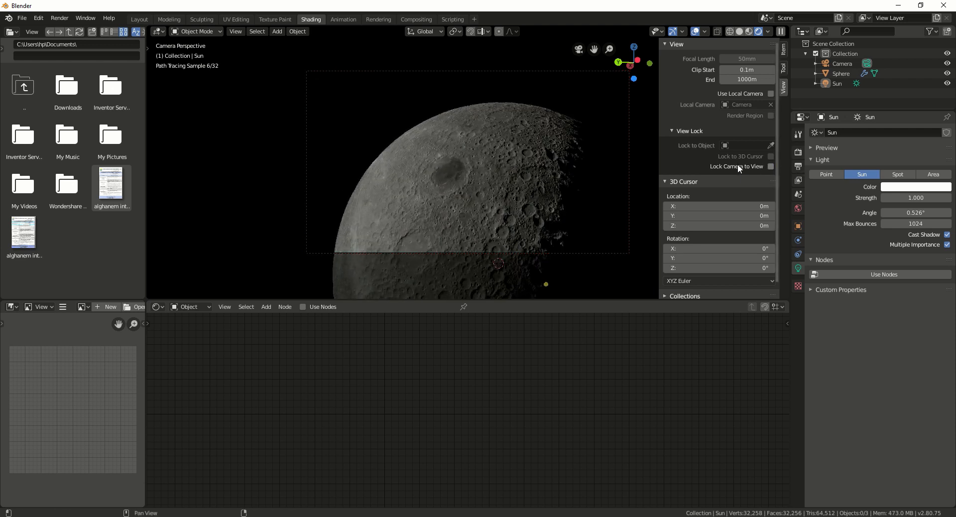
{"action": "mouse_move", "coordinate": [560, 108]}
{"action": "middle_mouse_down"}
{"action": "mouse_move", "coordinate": [632, 128]}
{"action": "mouse_move", "coordinate": [651, 150]}
{"action": "middle_mouse_up"}
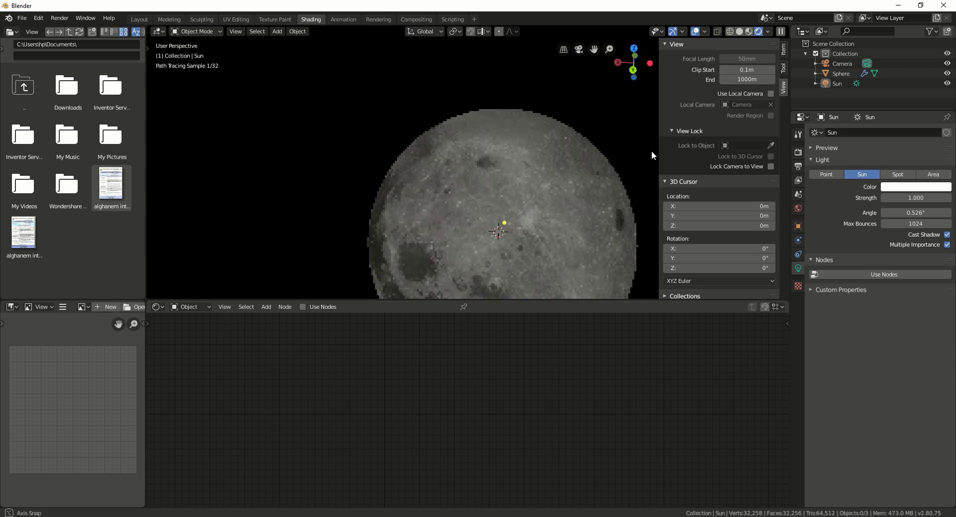
Step: Render the final Cycles image of the moon close-up from the camera
{"action": "left_click", "coordinate": [60, 20]}
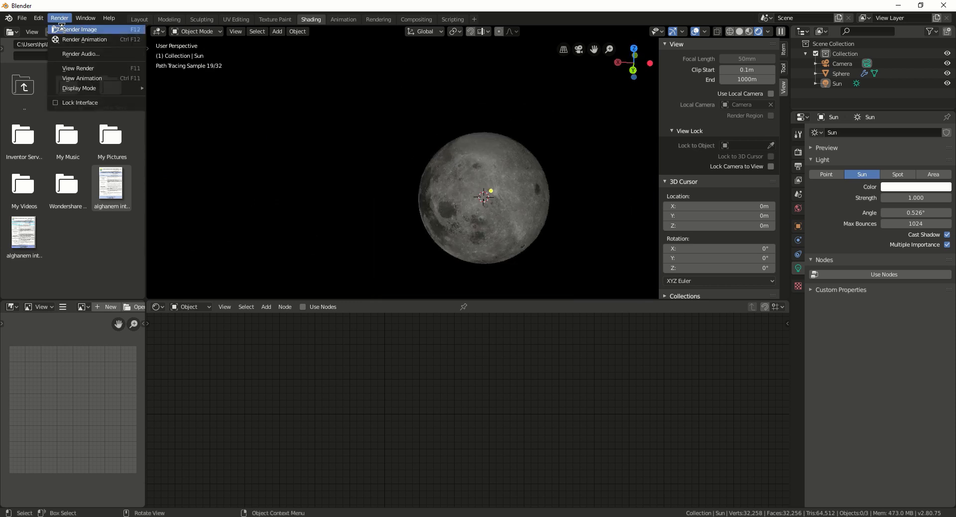
{"action": "left_click", "coordinate": [70, 29]}
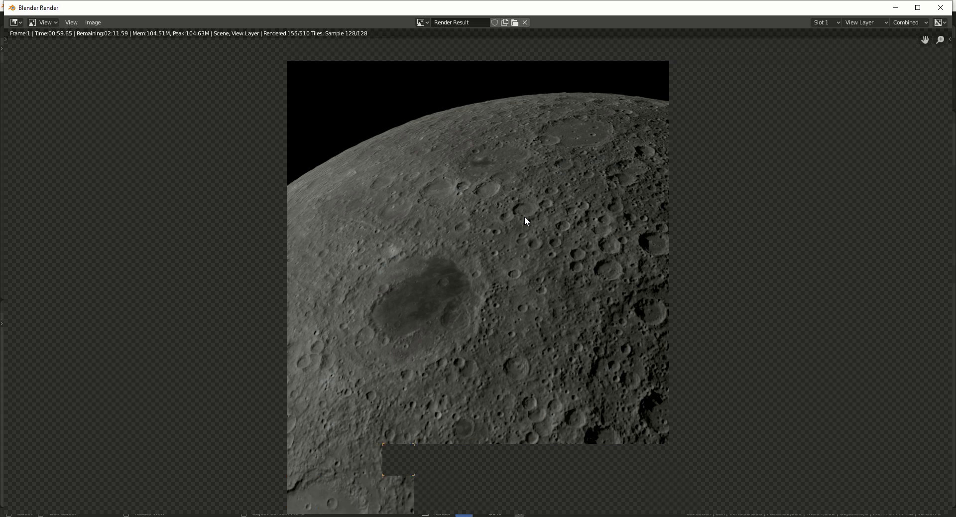
{"action": "scroll", "coordinate": [525, 221], "scroll_direction": "down", "scroll_amount": 1}
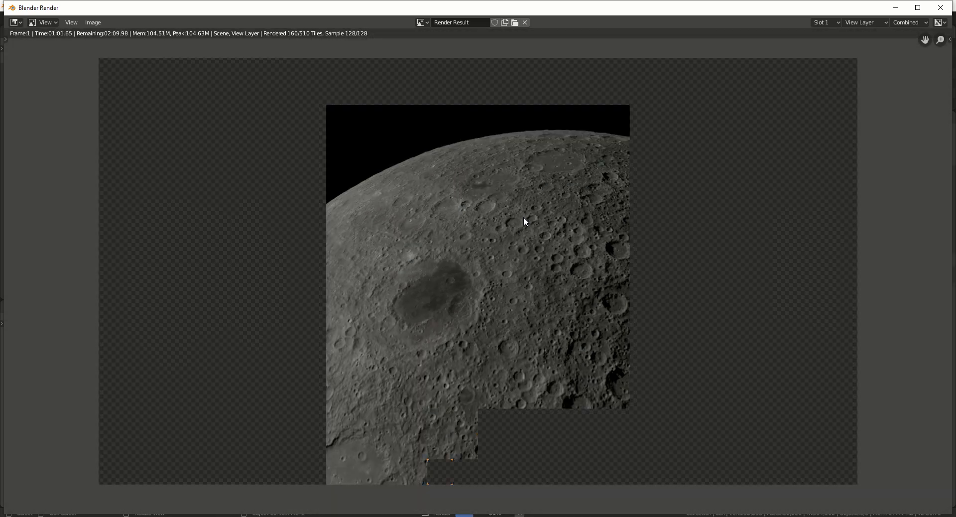